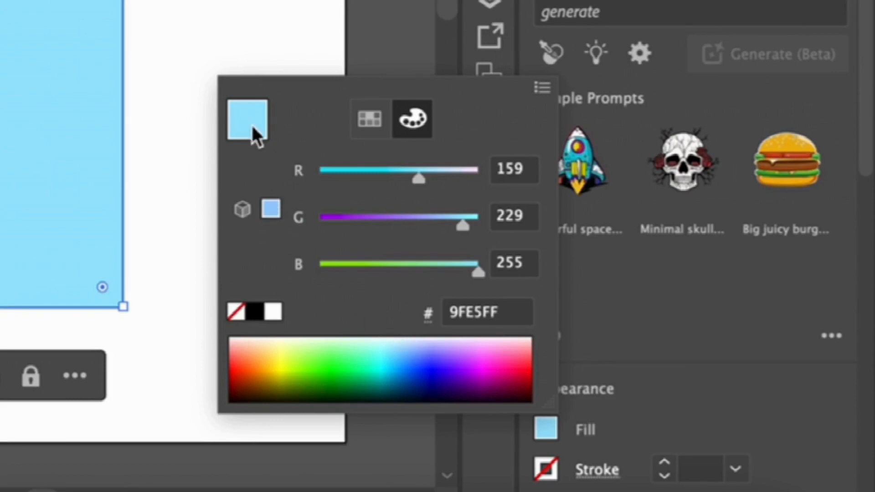
Step: Set the arch shape's fill to the pale sky blue BFE8FF
left_click(403, 345)
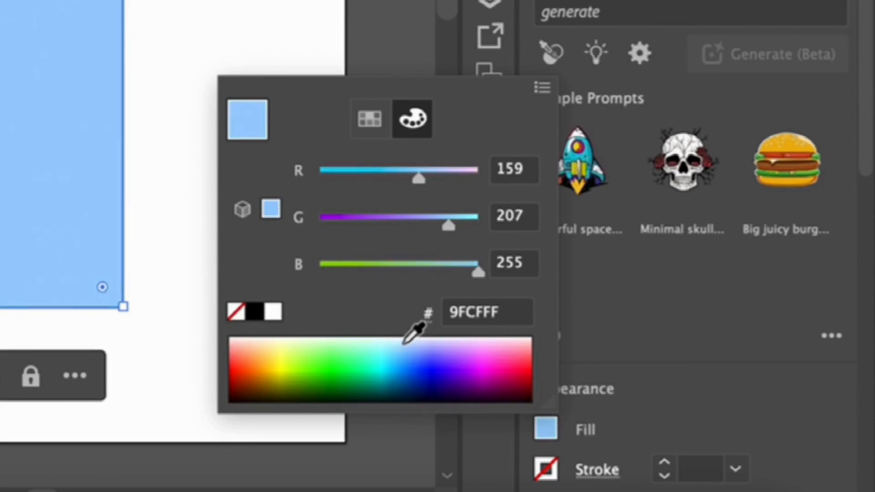
left_click(398, 341)
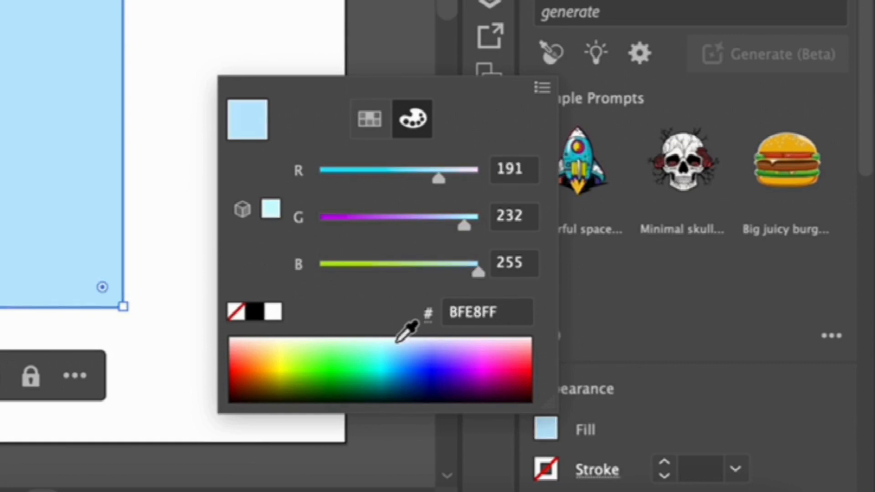
left_click(228, 29)
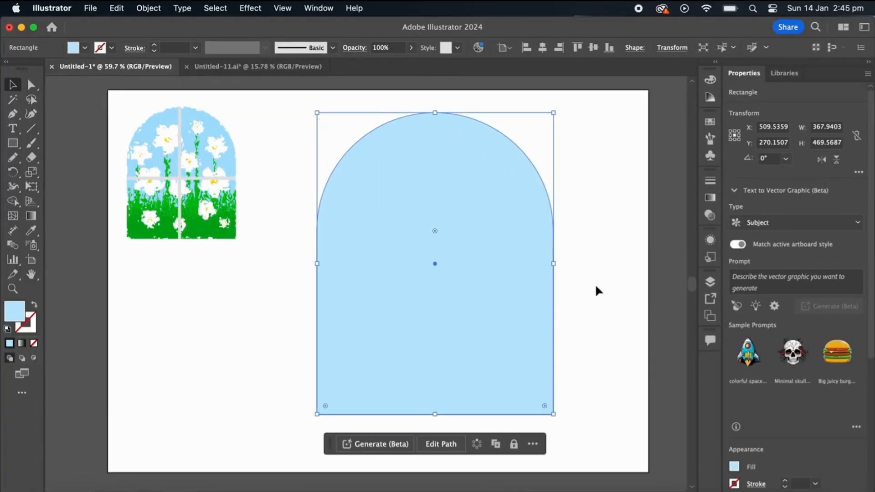
Step: Lock the pale blue arch so it cannot be selected or moved
left_click(595, 283)
left_click(517, 343)
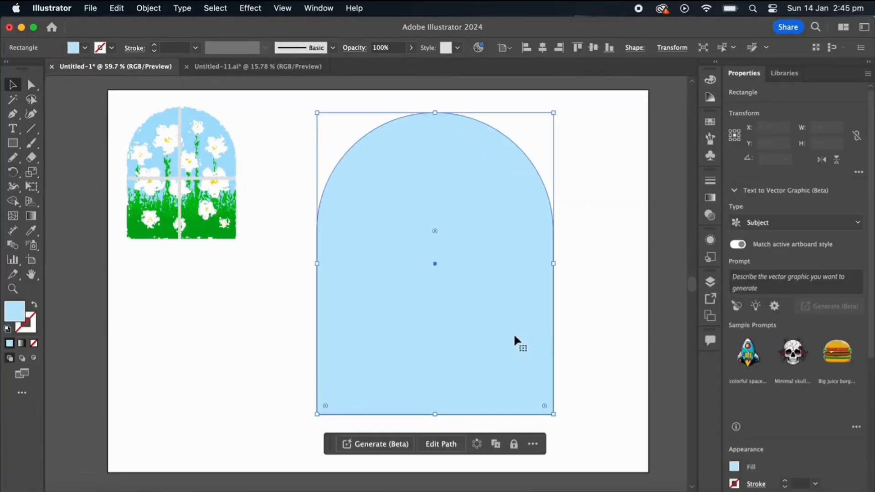
right_click(480, 245)
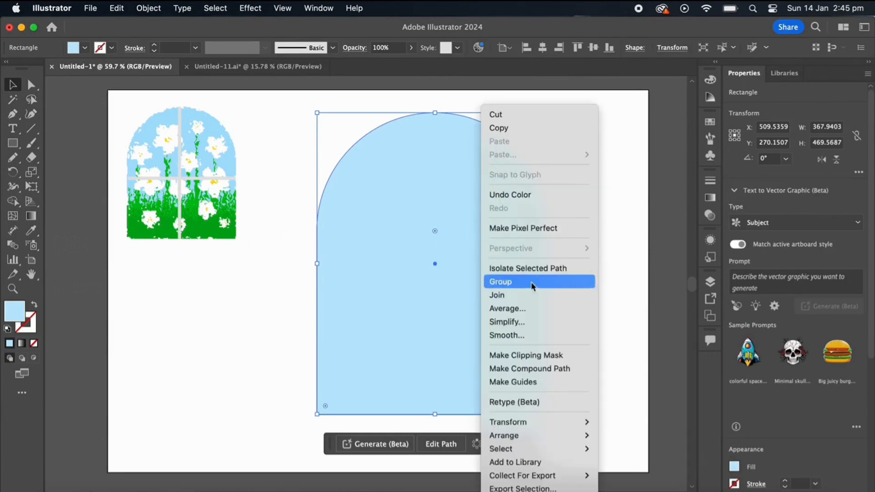
left_click(626, 264)
left_click(522, 429)
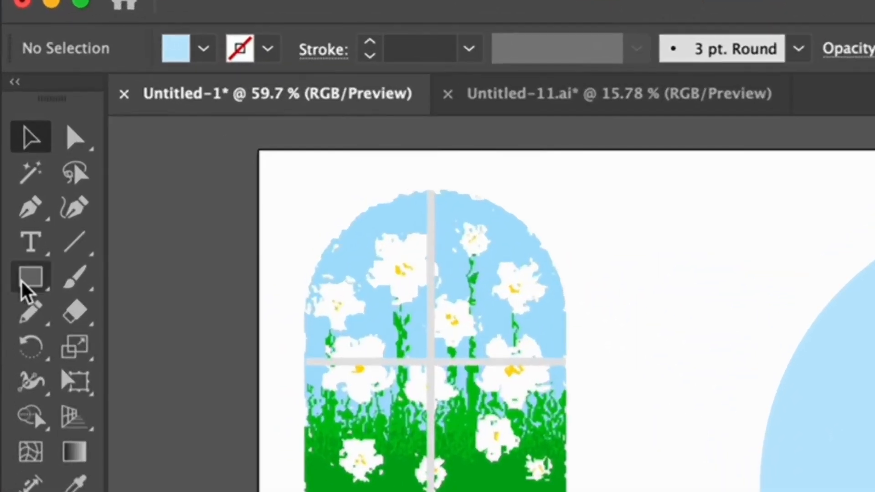
Step: Draw a hexagon about 168 × 146 pt with the Polygon tool below the small window reference
left_click(10, 144)
left_click_drag(25, 292, 128, 396)
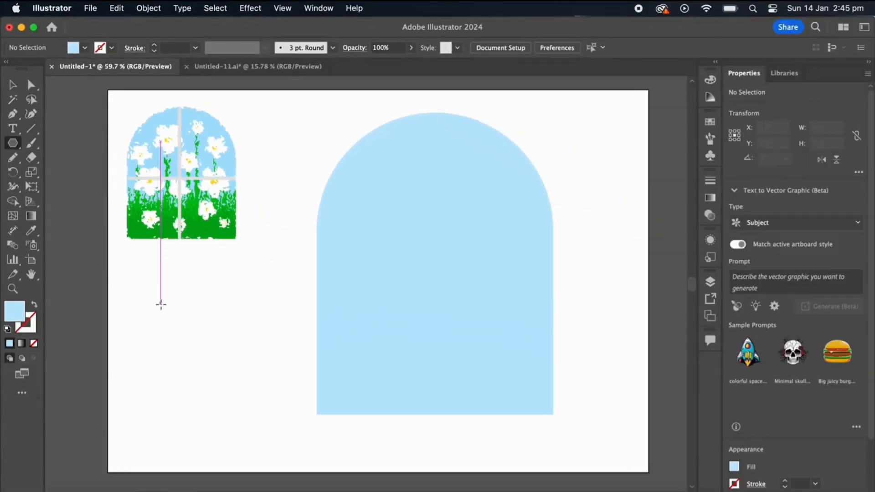
left_click_drag(226, 408, 267, 474)
left_click_drag(188, 350, 190, 279)
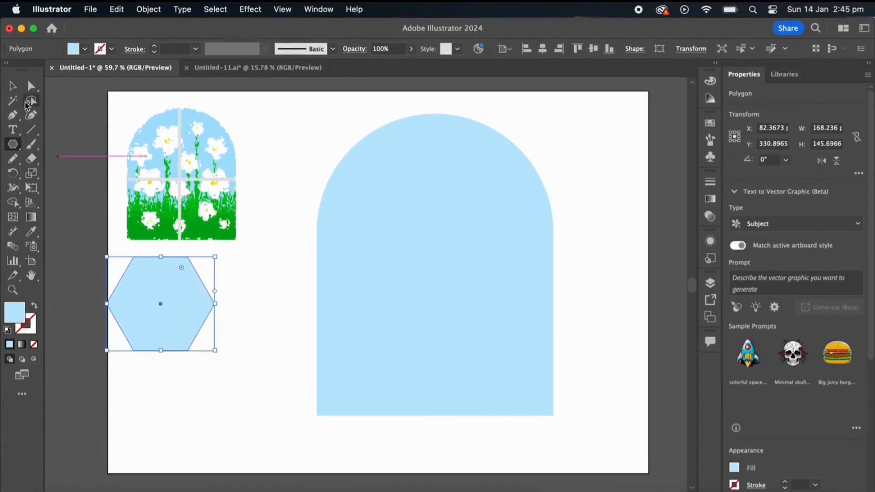
Step: Reduce the hexagon to a three-sided shape and squeeze it into a narrow blade about 21 × 126 pt
left_click(14, 86)
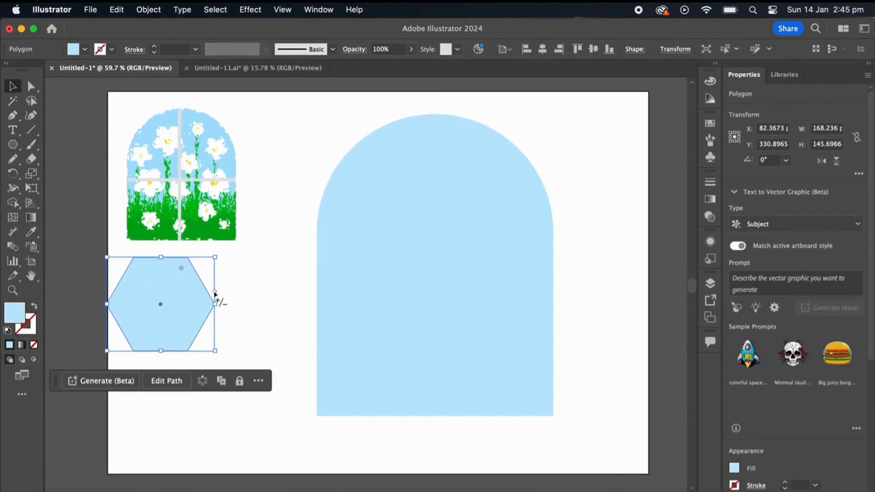
left_click_drag(215, 292, 122, 286)
left_click_drag(120, 321, 187, 358)
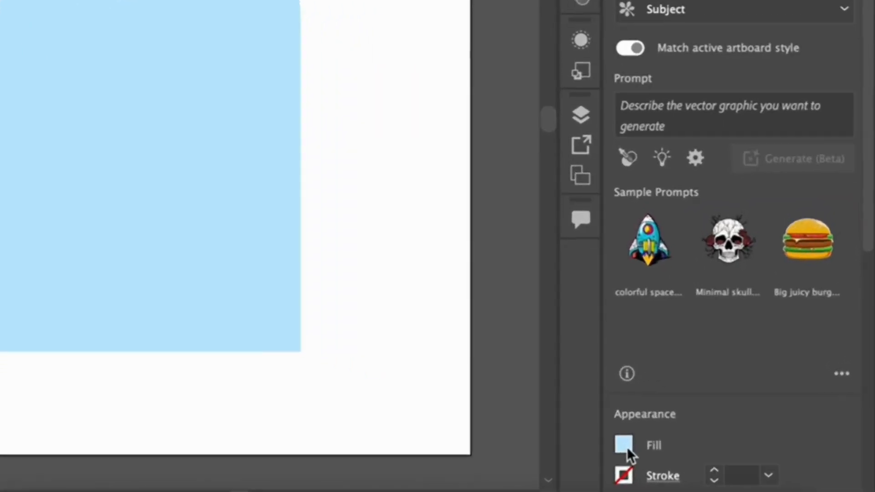
Step: Fill the blade with green 1EB400 and stretch it slightly taller and narrower
left_click(627, 447)
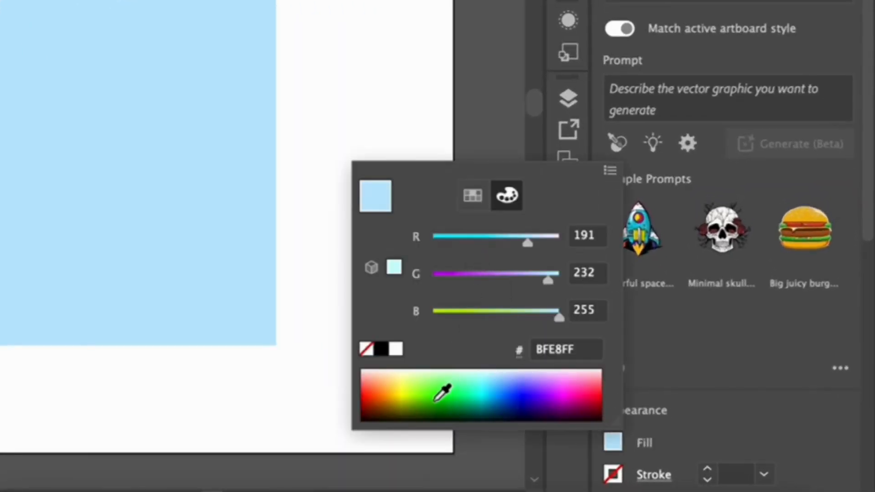
left_click(436, 400)
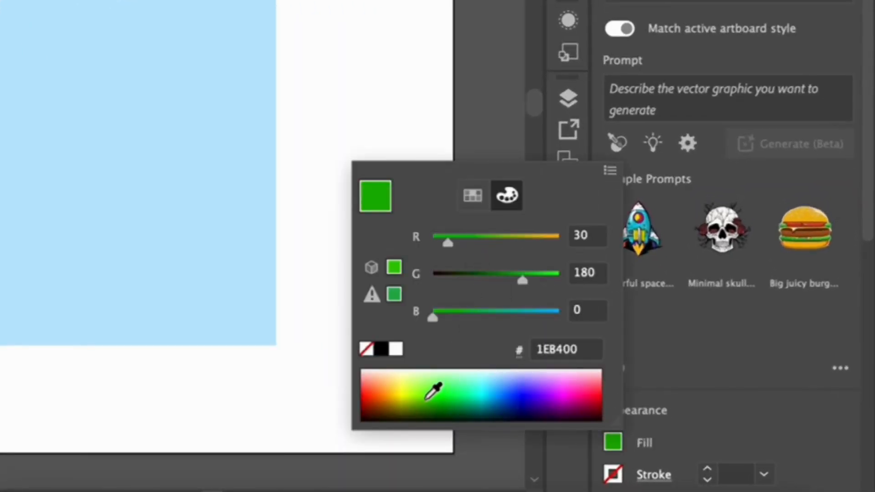
left_click(371, 115)
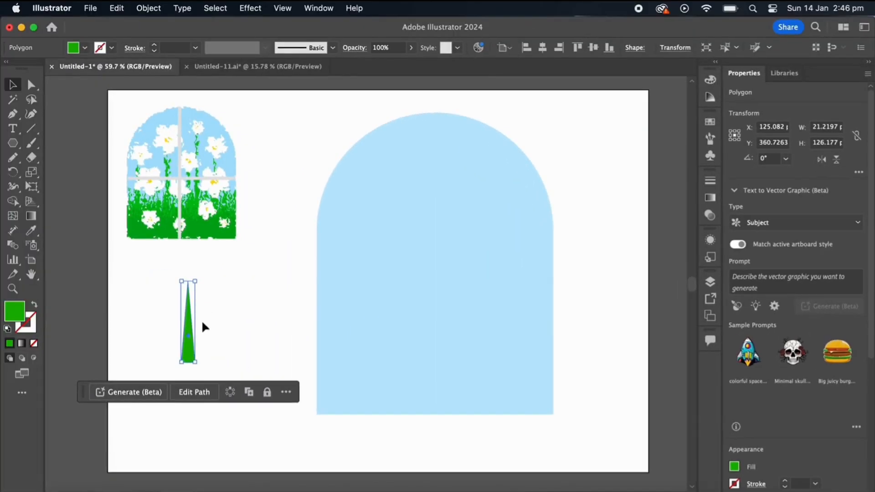
left_click_drag(196, 281, 191, 275)
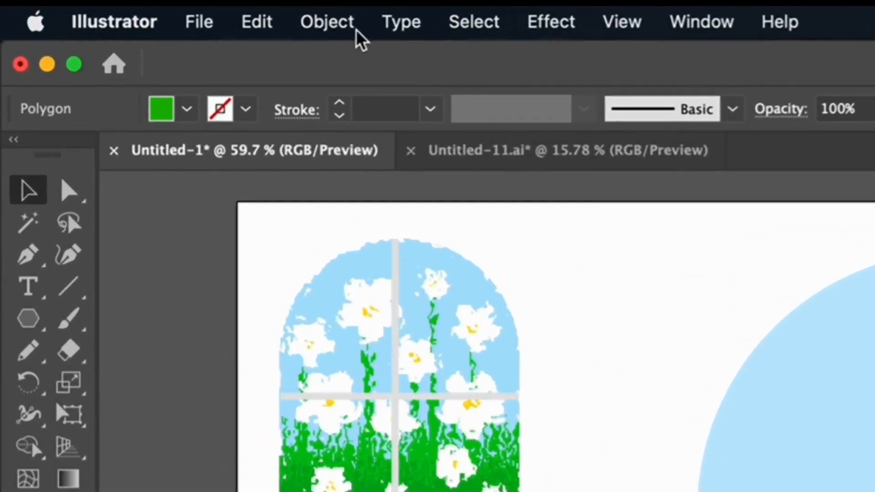
Step: Apply a Grid repeat to the green blade and shorten the repeat to a single row
left_click(148, 8)
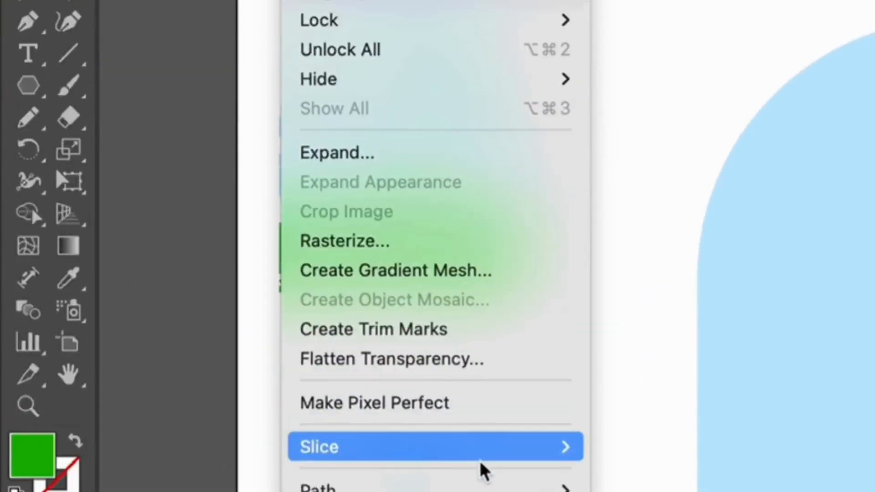
mouse_move(520, 239)
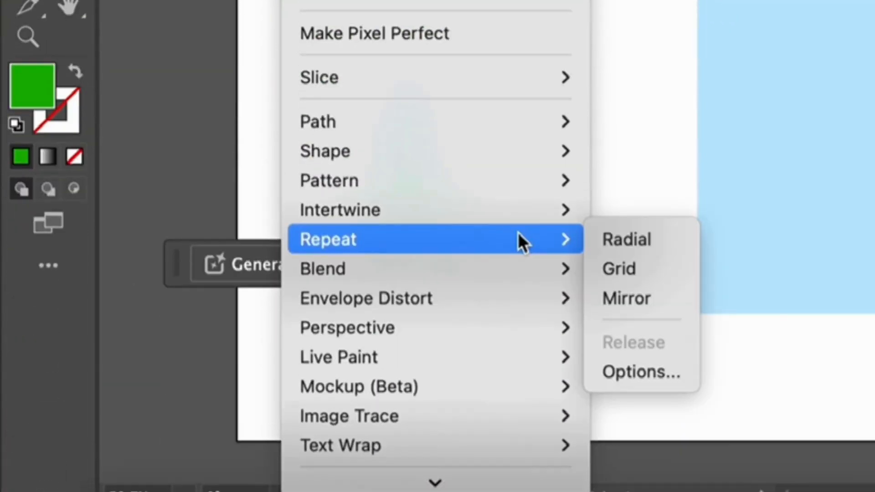
left_click(623, 257)
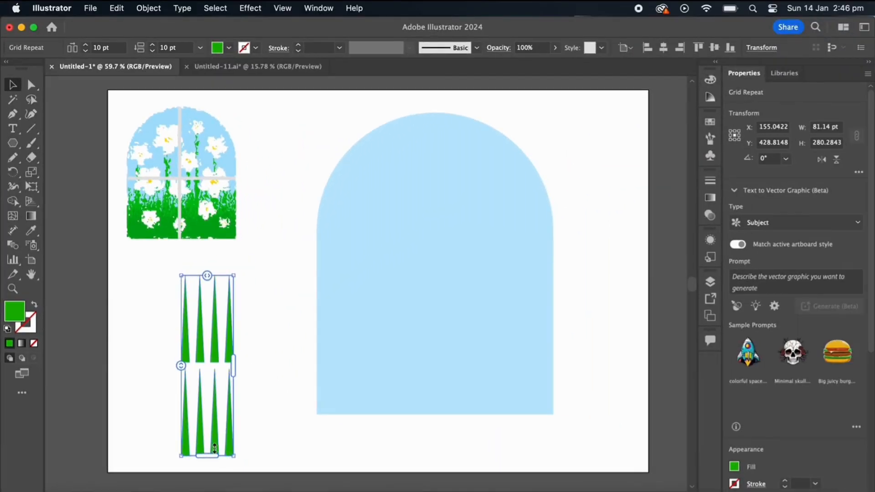
left_click_drag(212, 454, 209, 373)
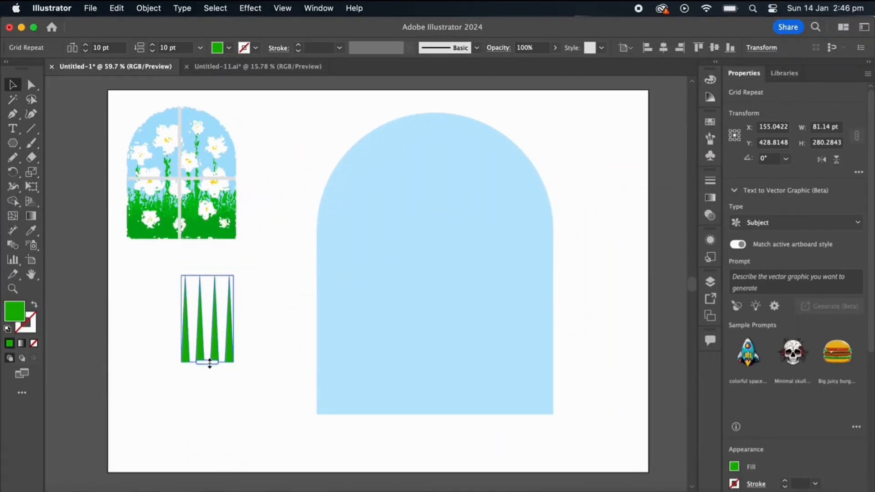
Step: Place the row of blades along the arch's bottom edge and extend the repeat to the arch's full width, about 368 pt
left_click_drag(239, 320, 366, 332)
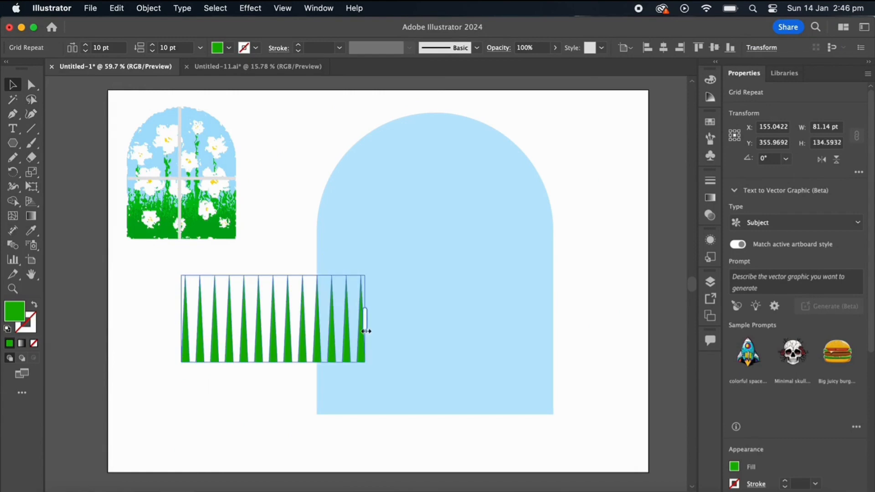
left_click_drag(318, 358, 451, 408)
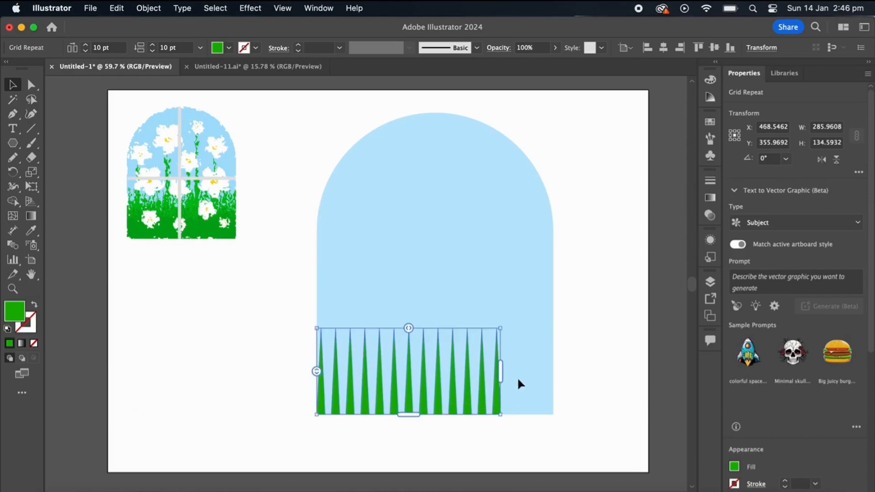
left_click_drag(506, 372, 528, 375)
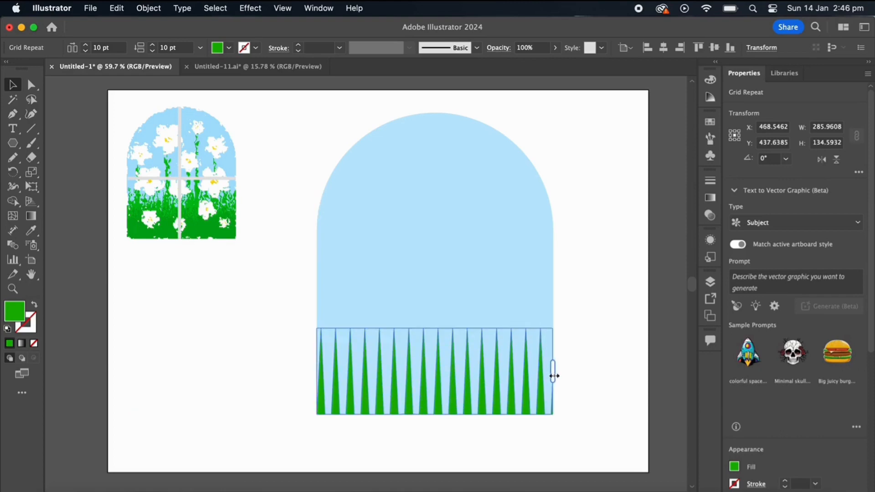
Step: Tighten the grid repeat's horizontal spacing to about -1.4 pt so the blades overlap at their bases
left_click_drag(434, 327, 426, 326)
left_click(587, 321)
left_click(428, 330)
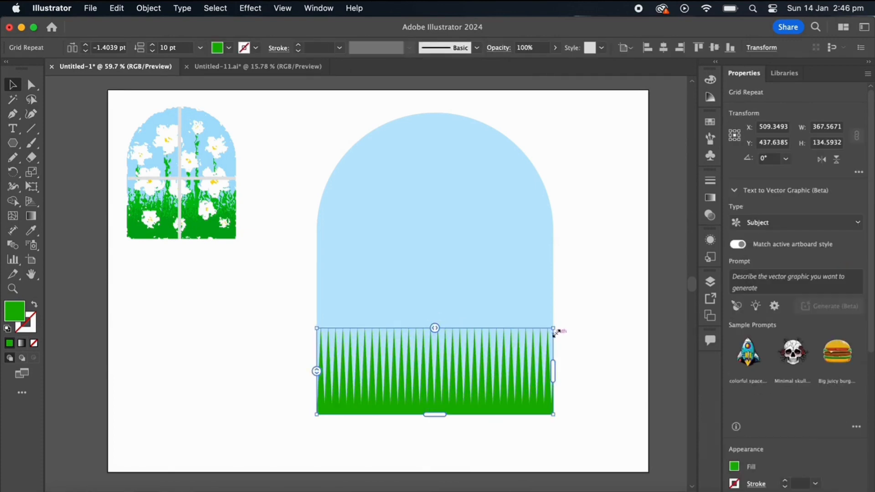
Step: Scale the grass row down to about 118 pt tall and refit it across the arch with about -1.52 pt horizontal spacing
left_click_drag(554, 328, 552, 384)
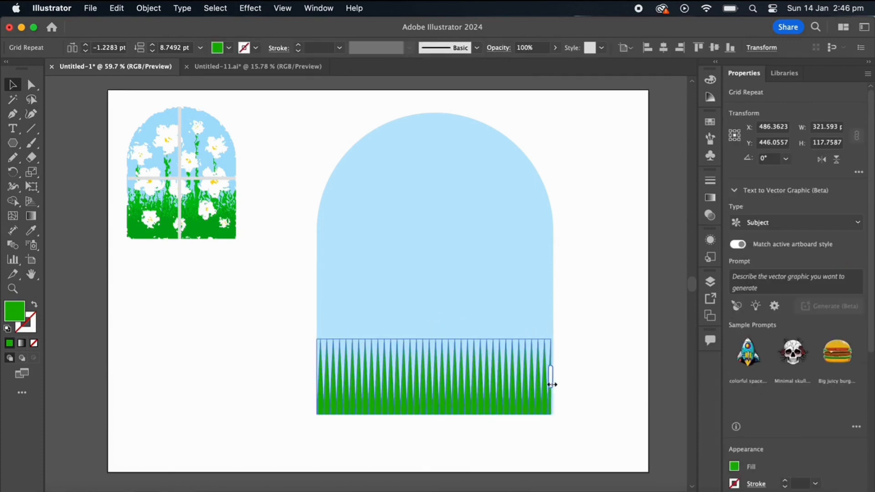
left_click_drag(435, 339, 434, 340)
left_click(591, 345)
left_click(543, 371)
left_click(597, 384)
left_click(486, 364)
left_click(609, 330)
left_click(487, 384)
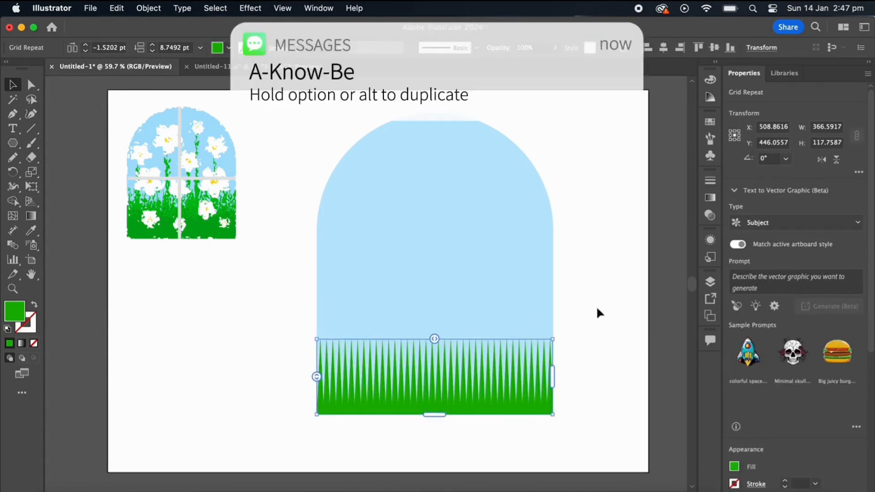
Step: Duplicate the grass row slightly higher and send the copy backward behind the original row
left_click(598, 315)
left_click(529, 394)
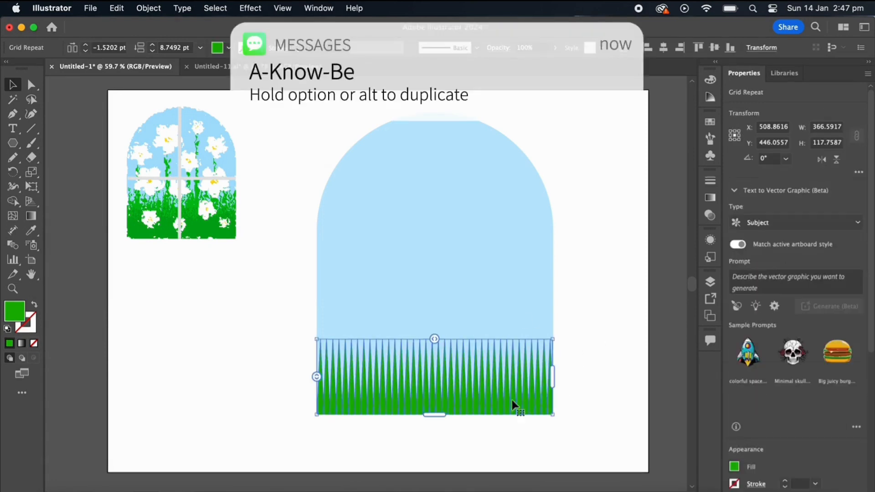
left_click_drag(510, 401, 511, 381)
right_click(510, 381)
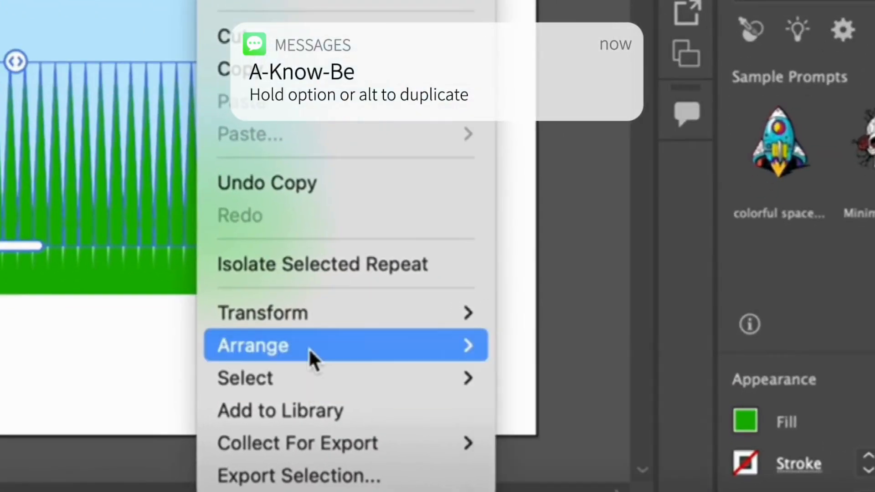
mouse_move(308, 349)
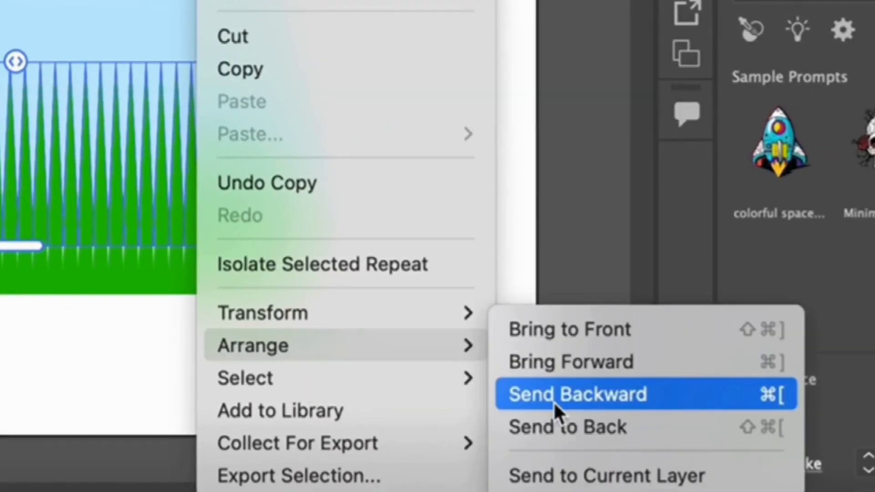
left_click(552, 396)
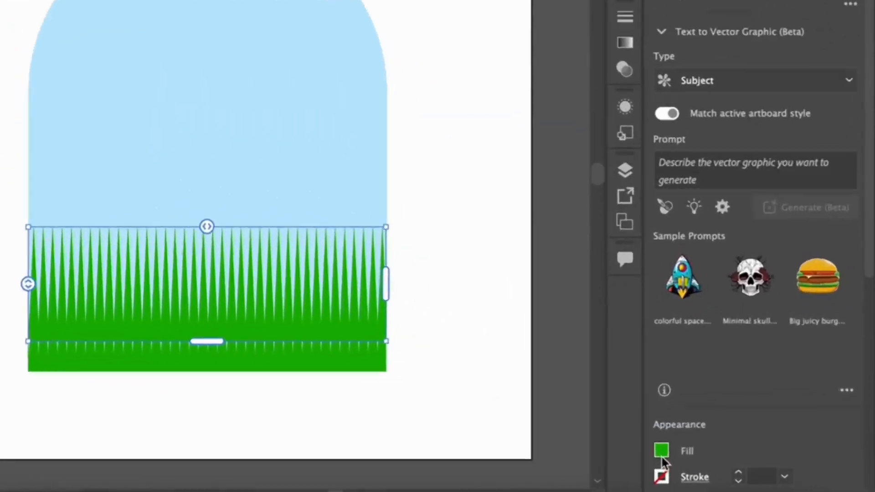
Step: Fill the rear grass row with the suggested web-safe lighter green and shift it a little higher behind the front row
left_click(662, 452)
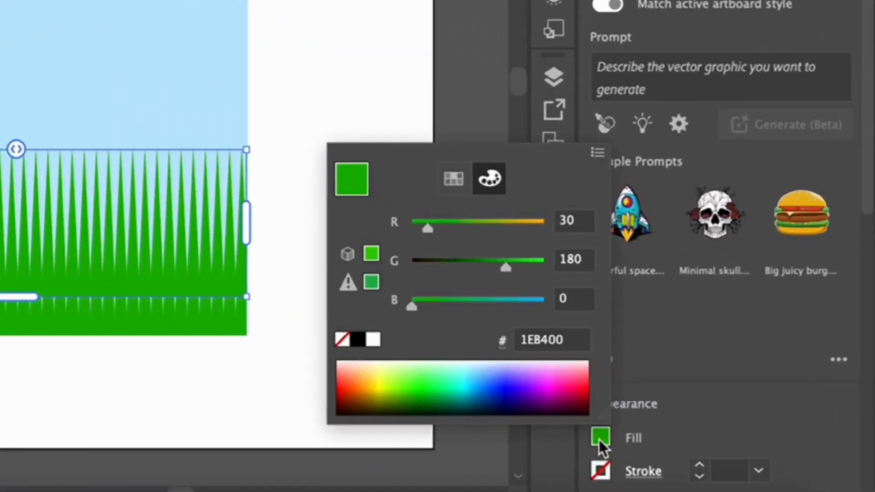
left_click(371, 256)
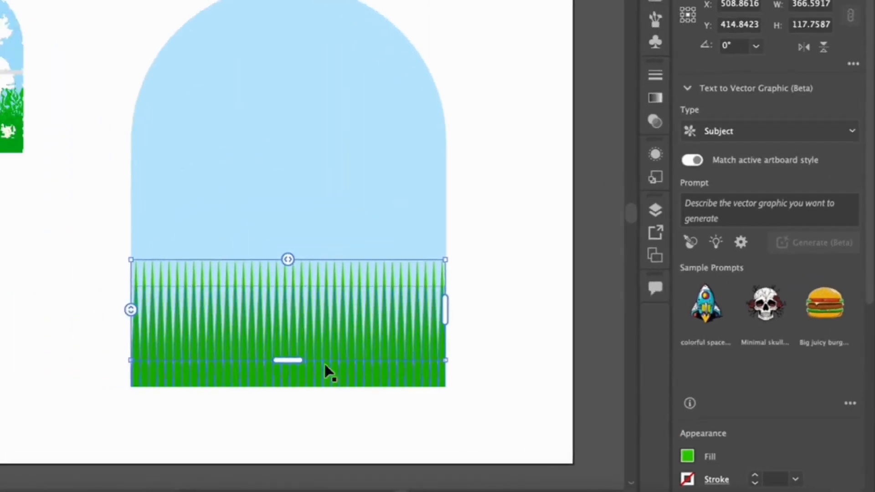
left_click_drag(312, 352, 424, 313)
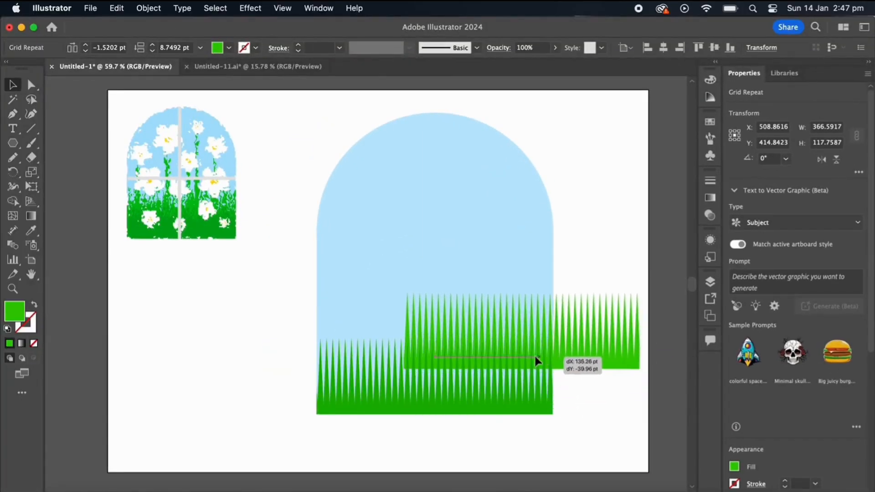
left_click_drag(538, 360, 445, 363)
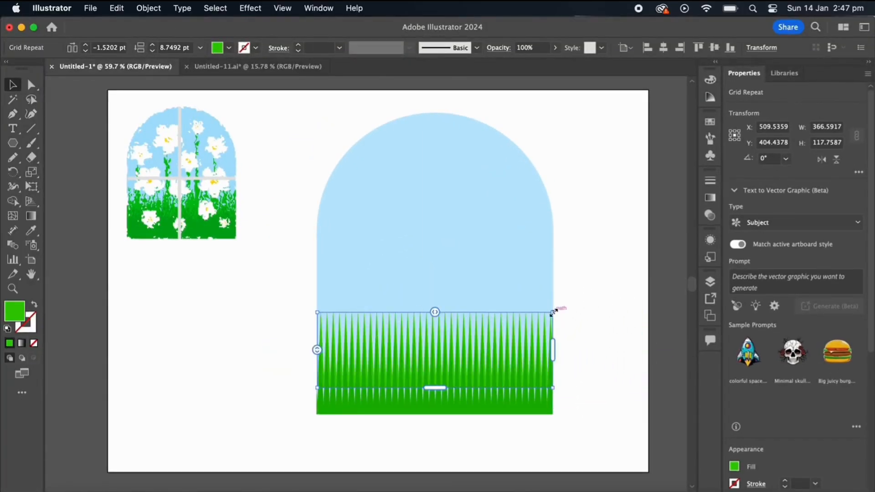
Step: Enlarge the light green row to about 140 pt tall and fit it to the arch's width and base
left_click_drag(553, 312, 596, 297)
left_click_drag(601, 336, 553, 355)
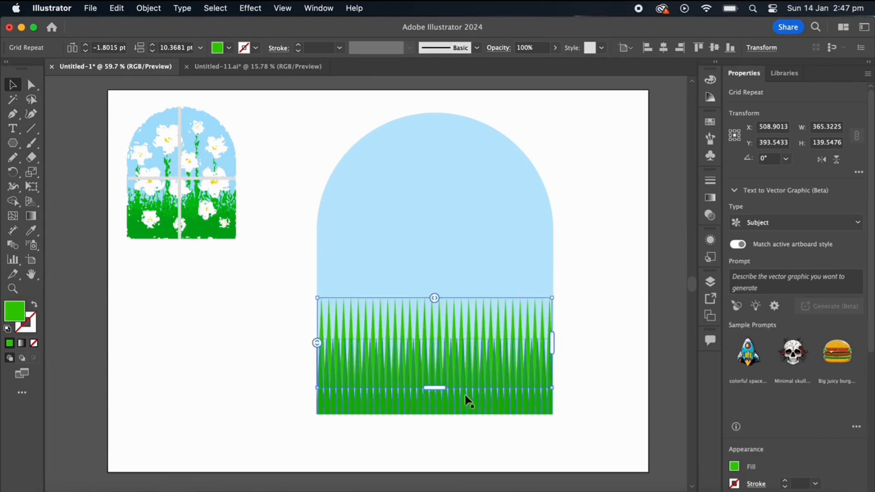
left_click_drag(441, 388, 442, 414)
Step: Enlarge the light green row further to about 188 pt tall and seat it on the arch's bottom edge
left_click(460, 431)
left_click_drag(525, 332, 530, 249)
left_click_drag(501, 308, 507, 267)
left_click_drag(444, 313, 448, 288)
left_click_drag(562, 290, 567, 316)
left_click_drag(492, 301, 486, 392)
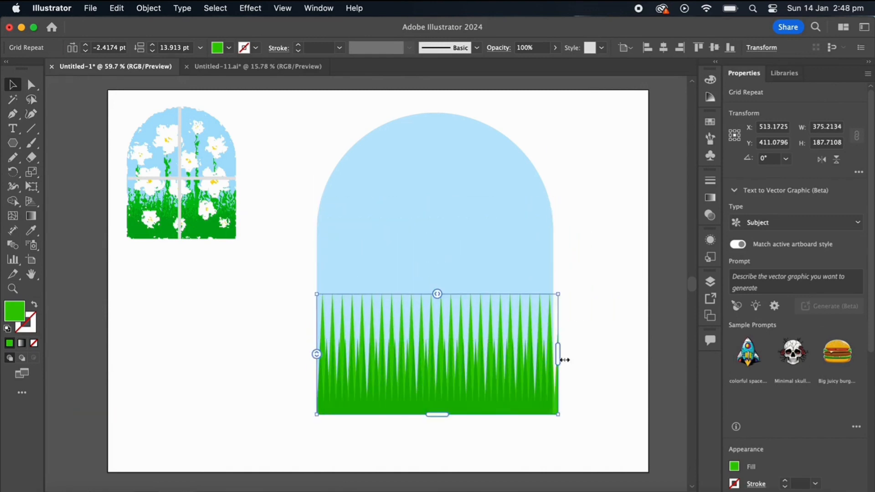
Step: Trim the light green row to the arch's right edge, fine-tune its horizontal blade spacing, and deselect it
left_click_drag(561, 357, 553, 354)
left_click_drag(433, 294, 436, 297)
left_click(562, 315)
left_click(434, 295)
left_click(620, 264)
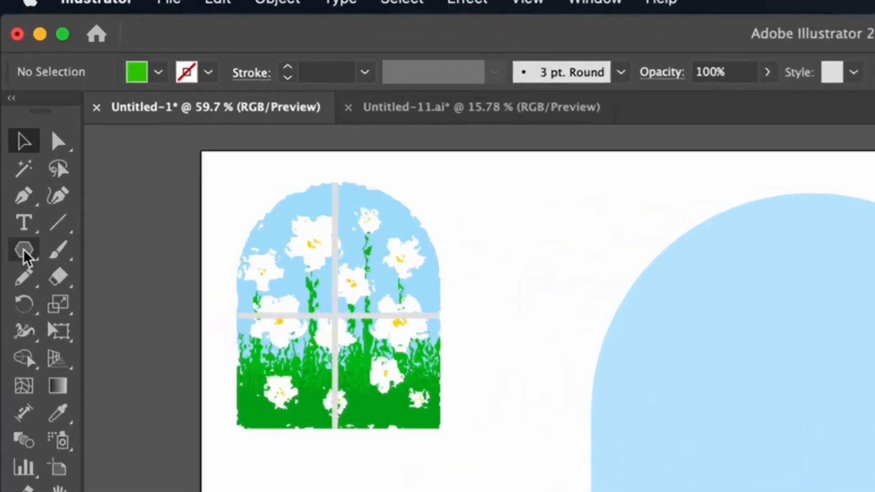
Step: Draw a circle about 88 pt in diameter in the empty area below the reference picture
left_click(13, 143)
left_click(77, 365)
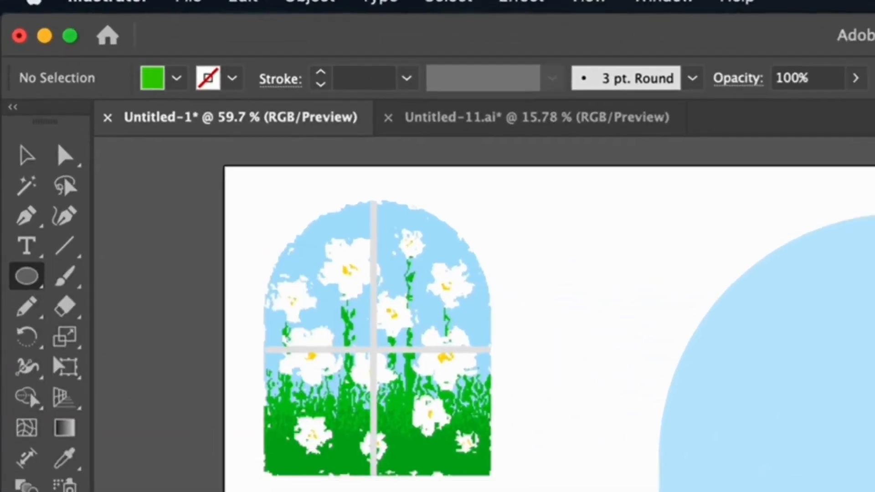
left_click_drag(167, 270, 224, 327)
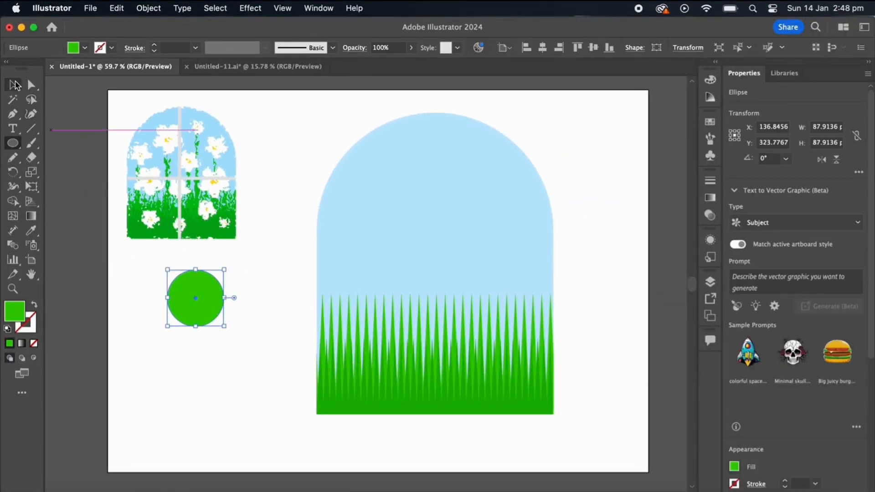
Step: Move the circle into the upper sky of the arch and fill it with white
left_click(14, 85)
left_click_drag(184, 306, 428, 179)
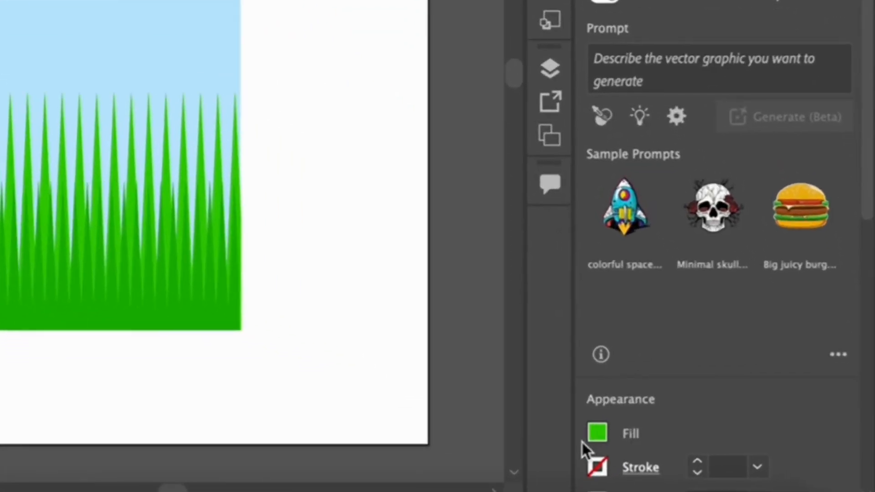
left_click(598, 433)
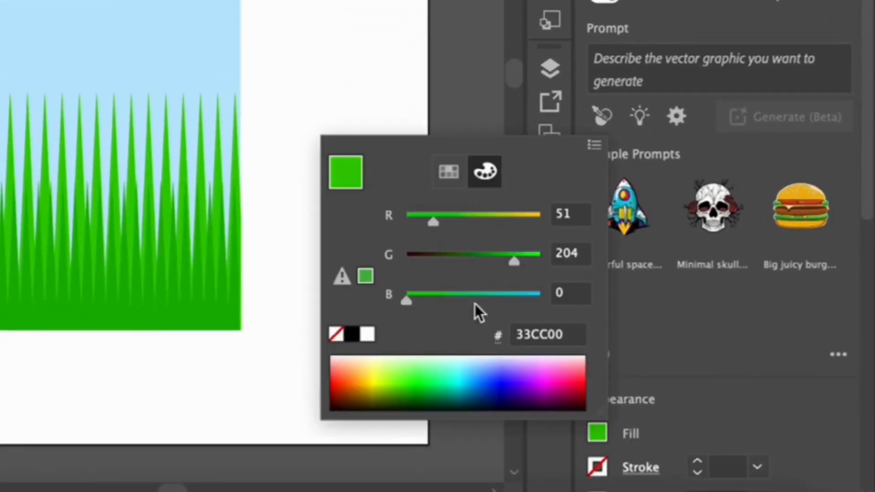
left_click(367, 335)
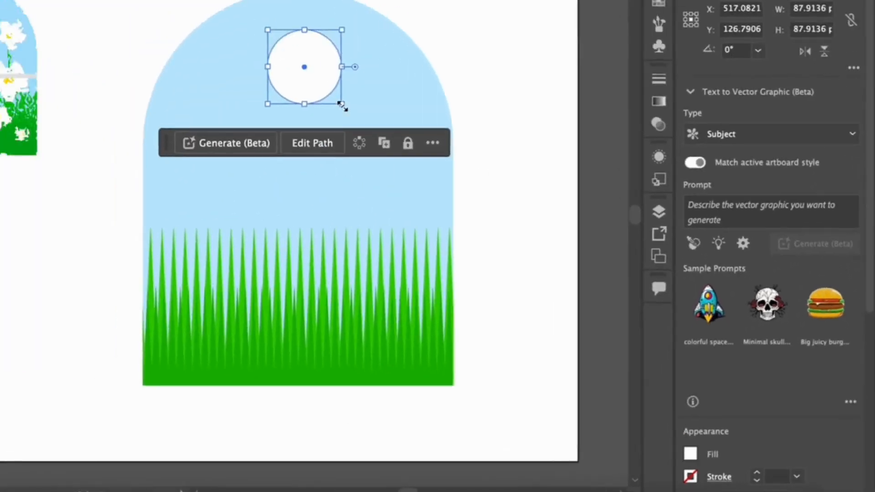
Step: Stretch the white circle's lowest anchor point downward into a teardrop petal and apply a radial repeat to it
key("a")
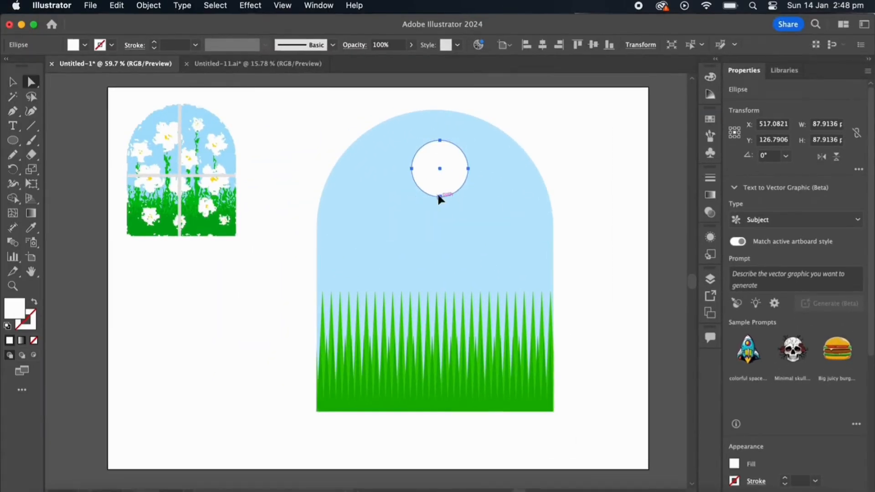
left_click_drag(440, 196, 439, 224)
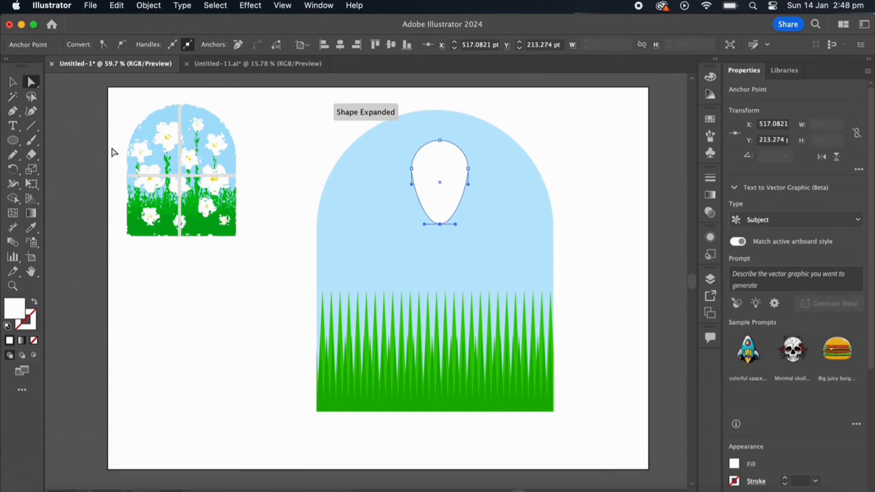
key("v")
left_click(149, 5)
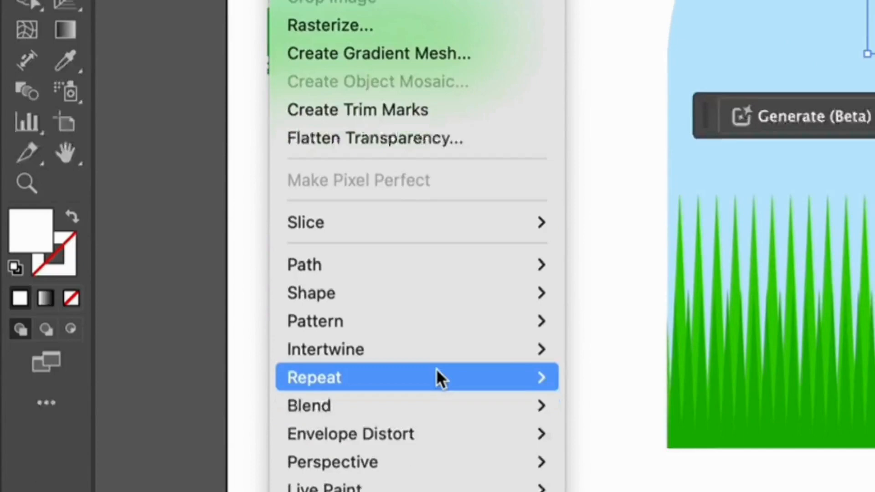
mouse_move(437, 377)
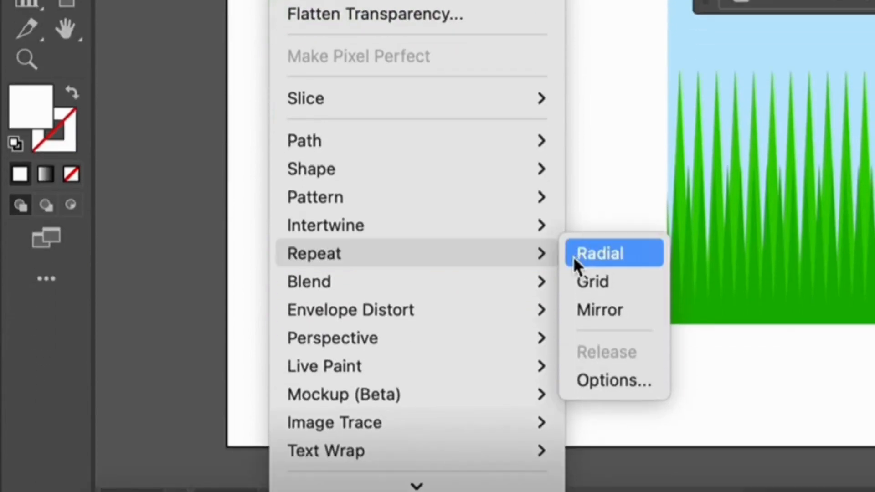
left_click(581, 255)
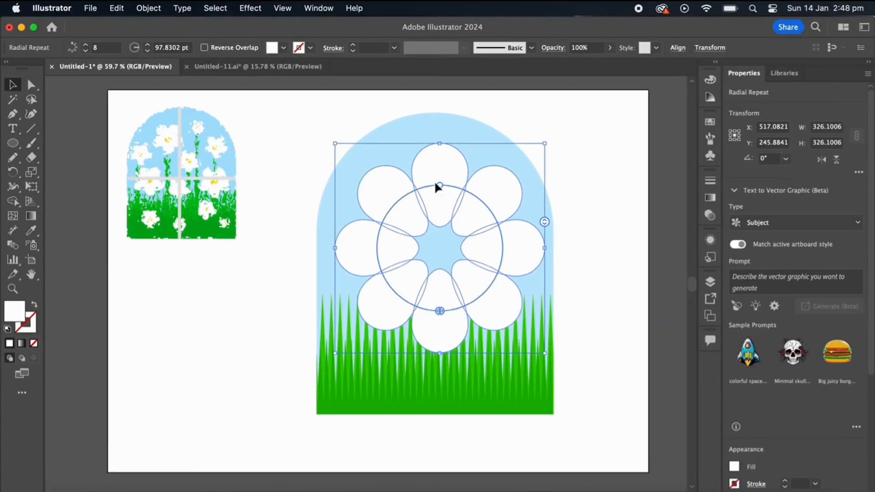
Step: Reduce the radial repeat to five petals and tighten its radius to about 70 pt
left_click_drag(439, 184, 438, 203)
left_click_drag(526, 227, 524, 247)
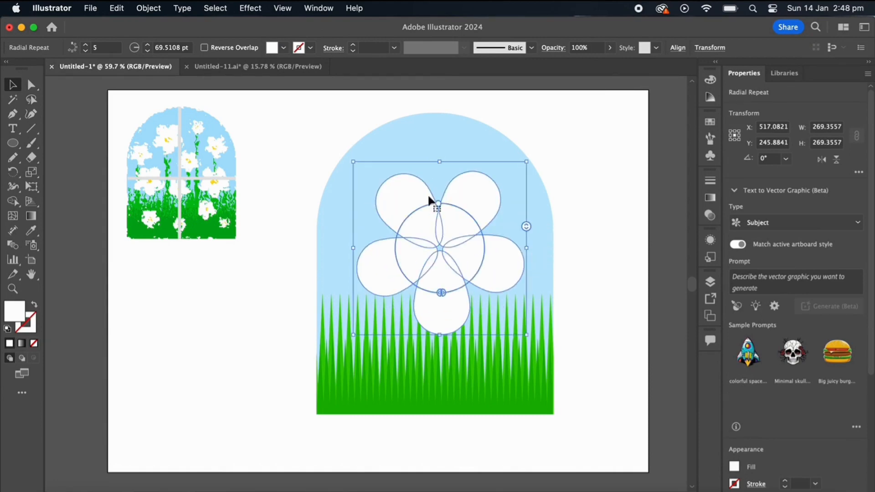
left_click_drag(435, 161, 436, 161)
Step: Scale the five-petal flower down to about 135 pt and place it in the arch's upper sky
left_click_drag(445, 242, 445, 211)
left_click_drag(529, 306, 441, 219)
left_click_drag(398, 177, 431, 194)
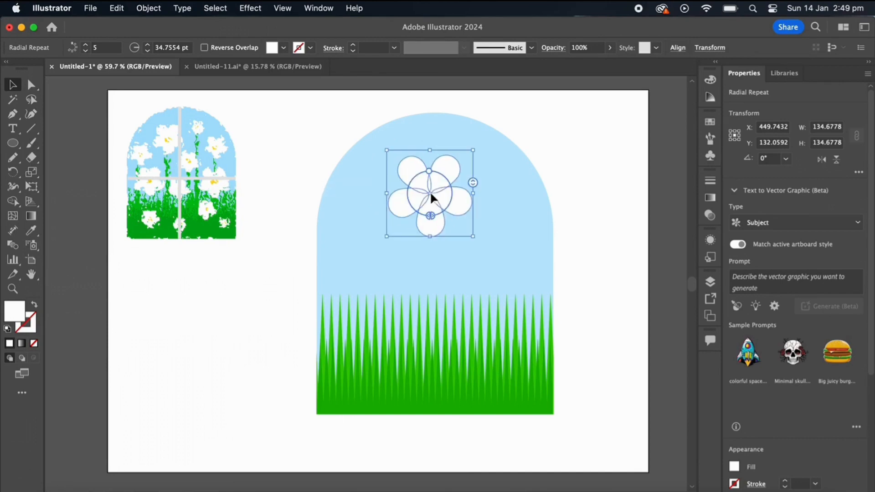
left_click(580, 168)
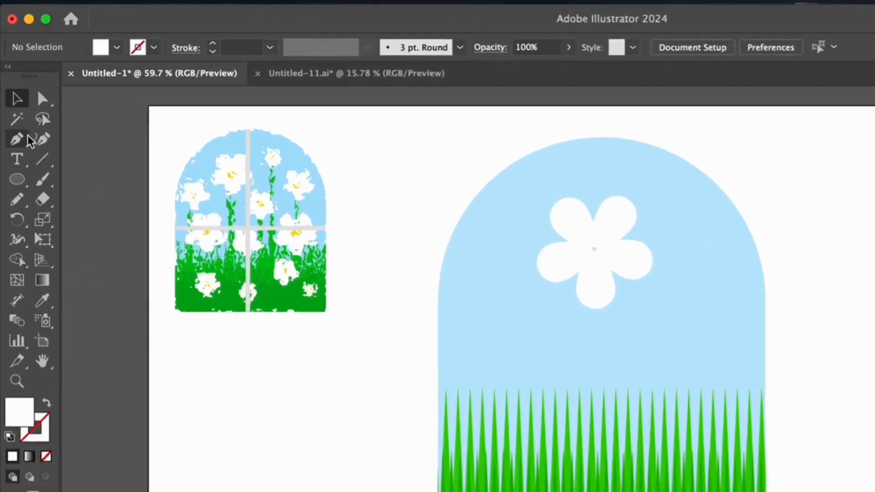
Step: Draw a circle about 18 pt in diameter and centre it on the flower's petals
left_click(13, 143)
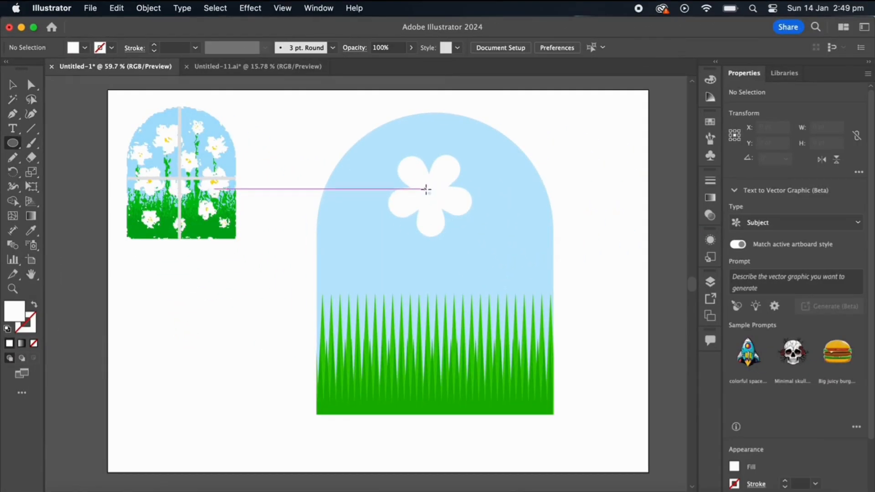
left_click_drag(429, 192, 437, 203)
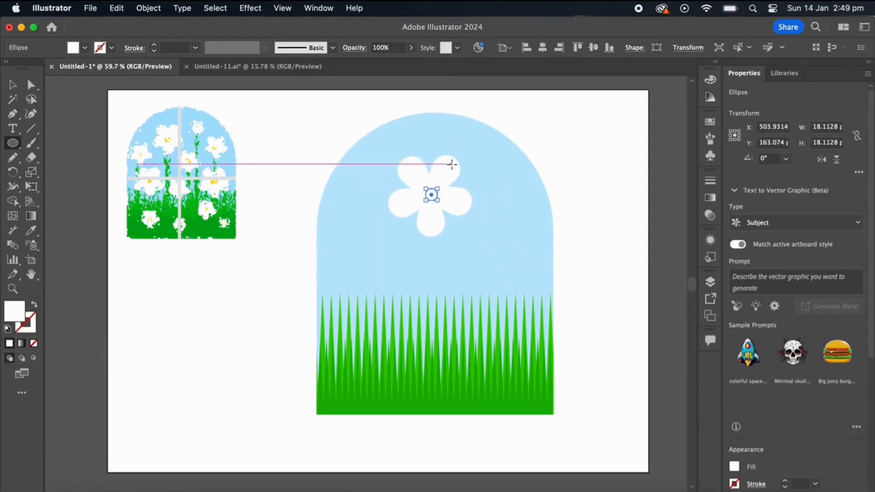
key("v")
left_click_drag(428, 191, 429, 194)
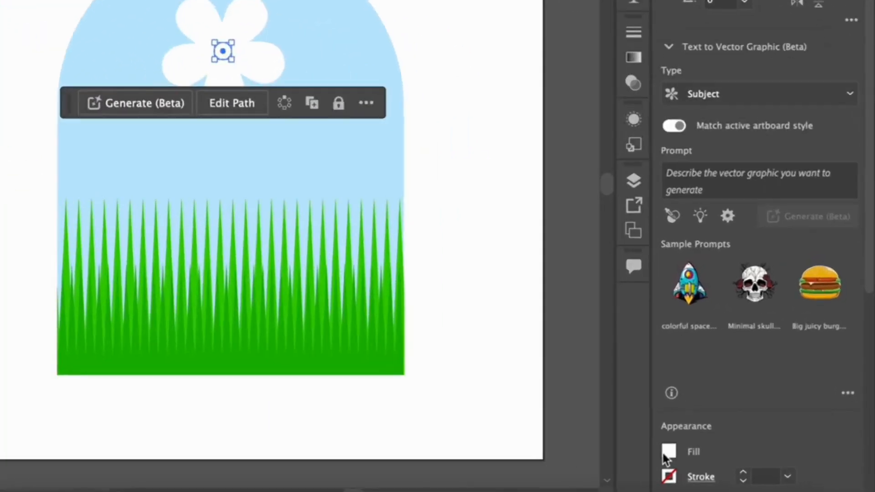
Step: Fill the flower's centre circle with yellow FFE500 and deselect it
left_click(735, 466)
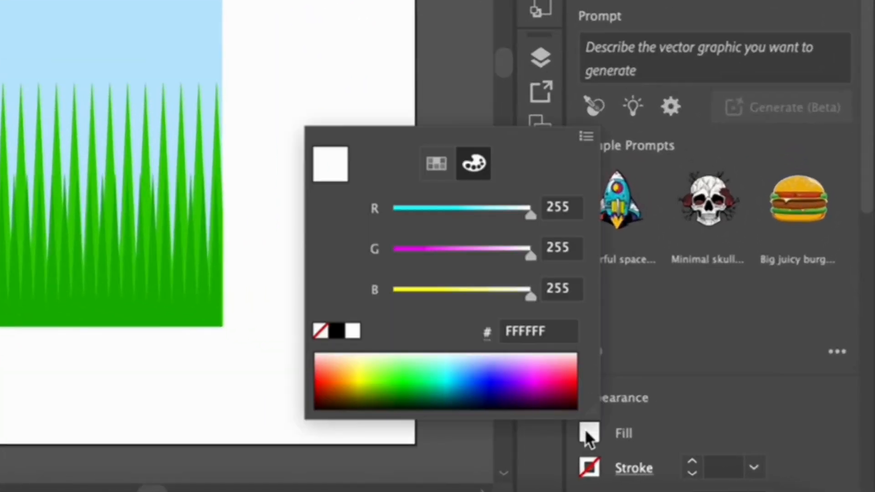
left_click(353, 378)
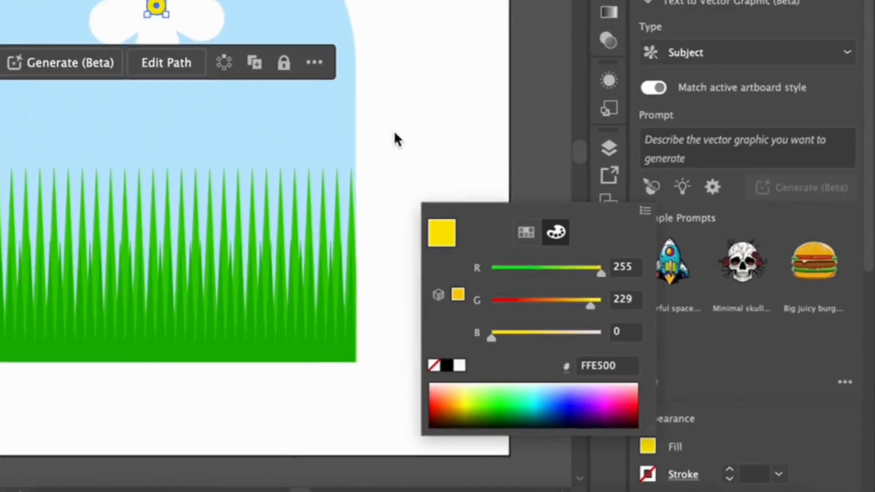
left_click(274, 44)
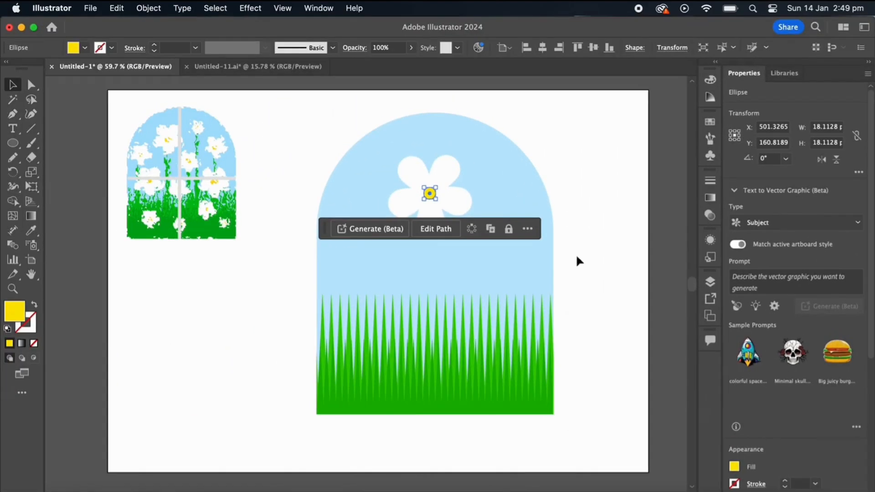
left_click(565, 256)
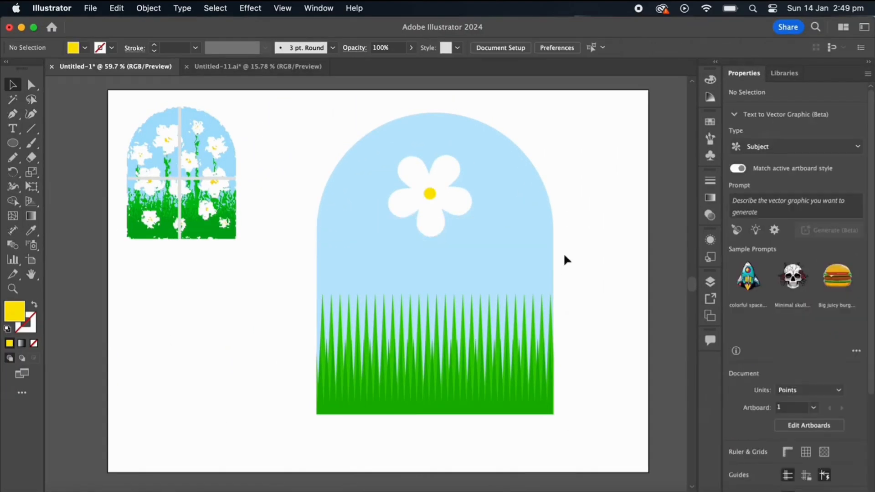
Step: Group the yellow centre with the white petals so the flower can be selected as one object
left_click(428, 194)
left_click(430, 201, "shift")
left_click(462, 266)
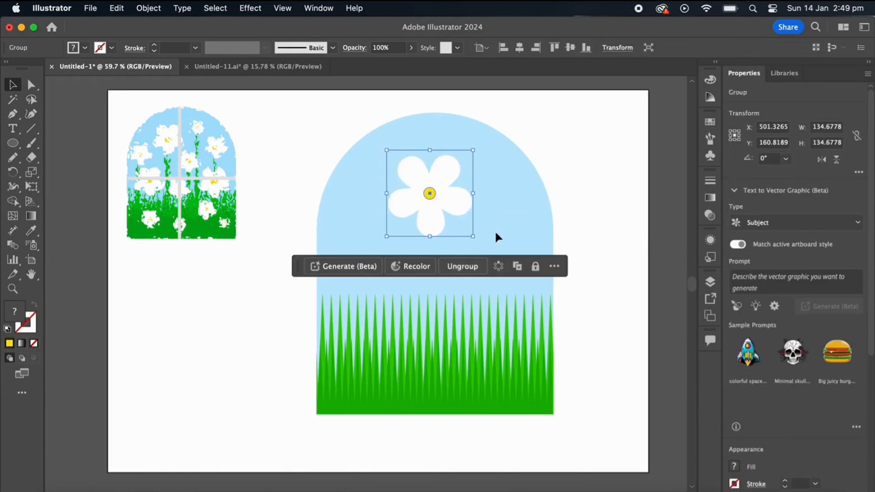
left_click(514, 211)
left_click(443, 213)
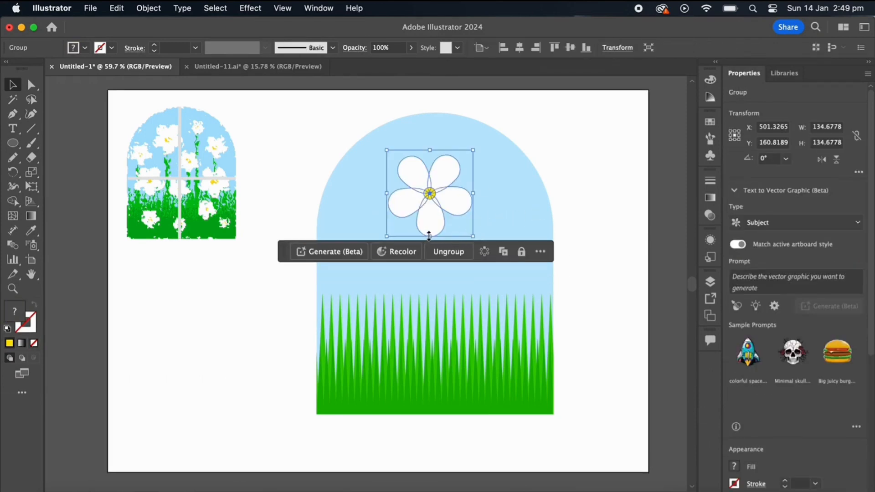
Step: Duplicate the grouped flower to several spots across the sky and the grass of the arch
left_click_drag(430, 234, 358, 273)
left_click_drag(358, 269, 475, 177)
left_click_drag(474, 177, 515, 321)
left_click_drag(359, 272, 374, 344)
left_click_drag(524, 321, 487, 325)
Step: Shrink the flowers in the middle and at the left edge of the sky and nudge the sky flowers into place
left_click_drag(471, 247, 450, 256)
left_click_drag(446, 288, 447, 268)
left_click(358, 255)
left_click_drag(357, 284, 357, 263)
left_click_drag(360, 243, 349, 243)
left_click_drag(393, 191, 393, 181)
Step: Shrink the upper-right flower and resize the middle sky flower to about 104 pt
left_click(474, 182)
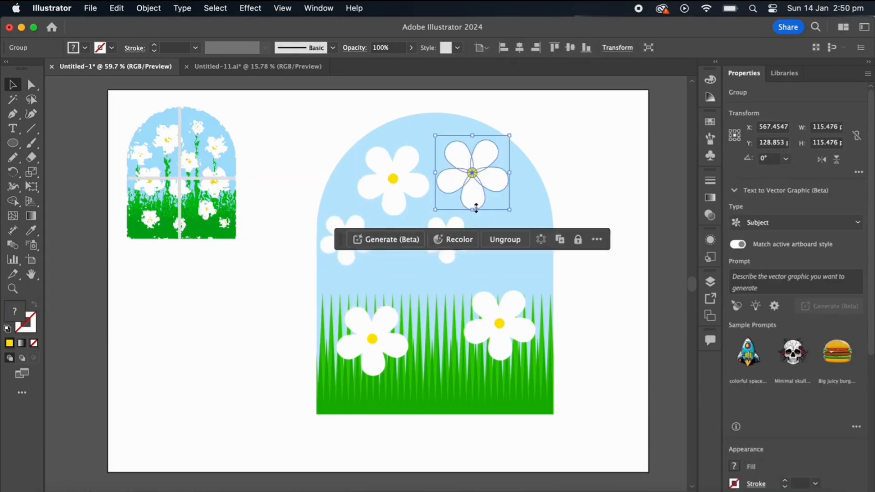
left_click_drag(475, 208, 475, 186)
left_click(448, 223)
left_click_drag(445, 239, 445, 239)
Step: Copy the middle sky flower to the arch's right side and scale the copy down
left_click_drag(448, 230, 519, 210)
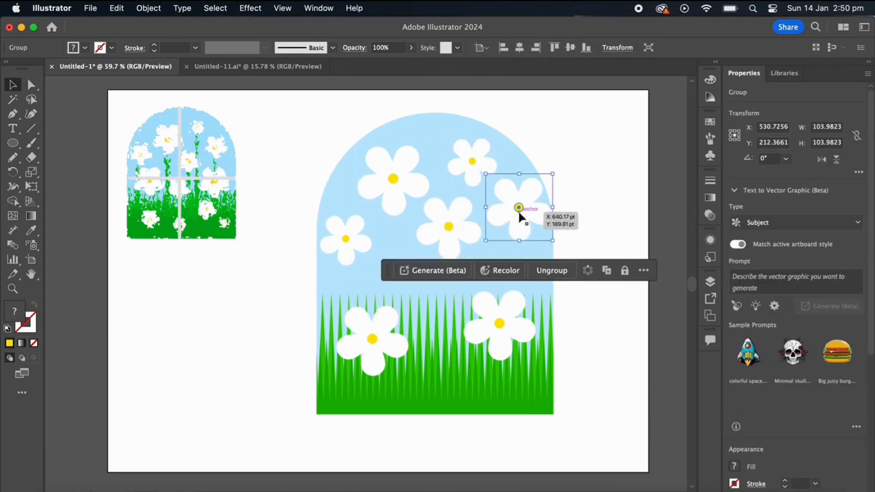
left_click_drag(519, 240, 519, 230)
left_click_drag(517, 204, 513, 209)
Step: Move the two large grass flowers up to the tips of the blades, making the left one slightly smaller
left_click_drag(504, 322, 510, 279)
left_click_drag(383, 365, 398, 315)
left_click_drag(390, 283, 395, 283)
Step: Copy the small left sky flower into the grass twice, scaling the lower copy to about 62 pt
left_click_drag(356, 248, 371, 364)
left_click_drag(371, 364, 439, 379)
left_click_drag(368, 345, 364, 335)
left_click_drag(438, 352, 426, 349)
left_click_drag(426, 365, 435, 387)
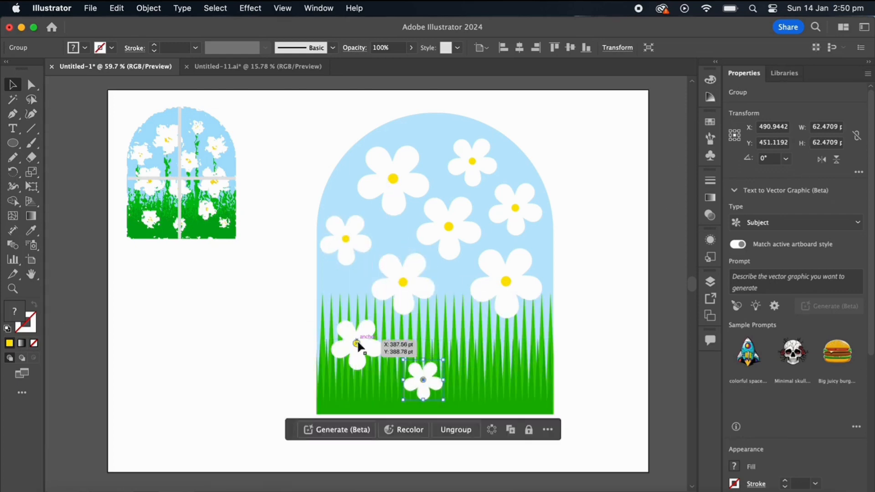
Step: Duplicate the two grass flowers toward the right side of the grass, keeping all four staggered
left_click_drag(360, 344, 465, 334)
left_click_drag(429, 371, 422, 365)
left_click_drag(422, 365, 524, 358)
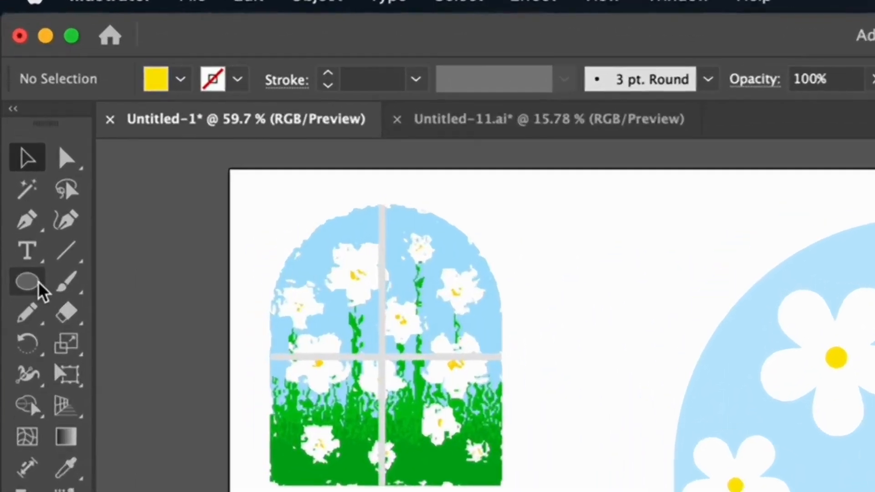
Step: Draw a three-sided polygon about 184 by 161 pt below the reference picture
left_click(15, 162)
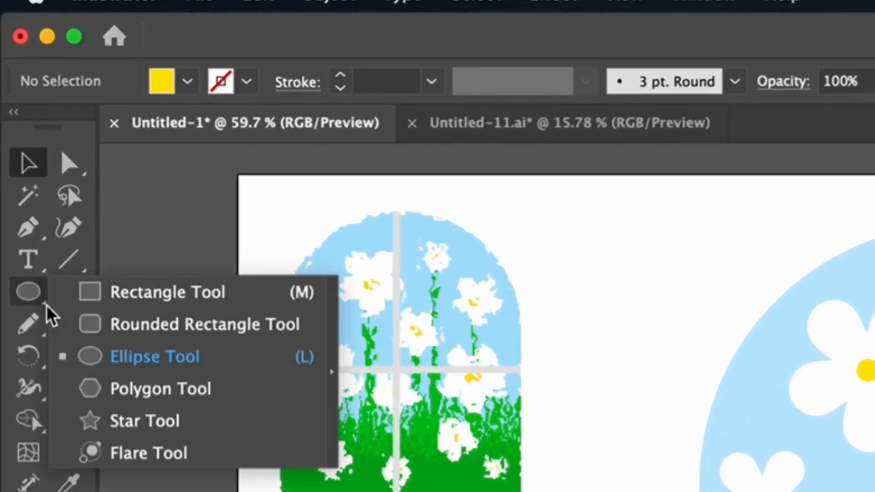
left_click(111, 389)
left_click_drag(167, 311, 213, 386)
left_click_drag(144, 385, 183, 403)
left_click(12, 84)
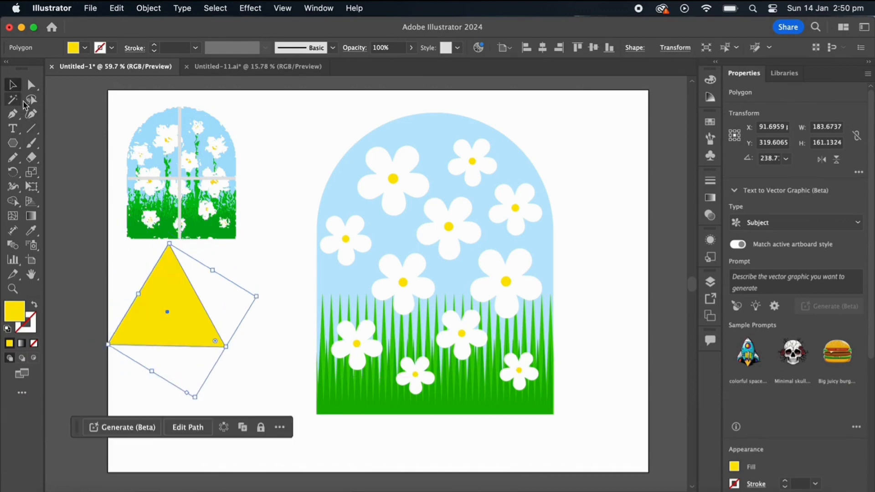
Step: Set the triangle upright at about 95 by 159 pt and sample the light grass green as its fill
left_click_drag(149, 365, 180, 322)
mouse_move(225, 353)
left_mouse_down()
mouse_move(245, 333)
mouse_move(222, 249)
mouse_move(206, 245)
mouse_move(226, 342)
left_mouse_up()
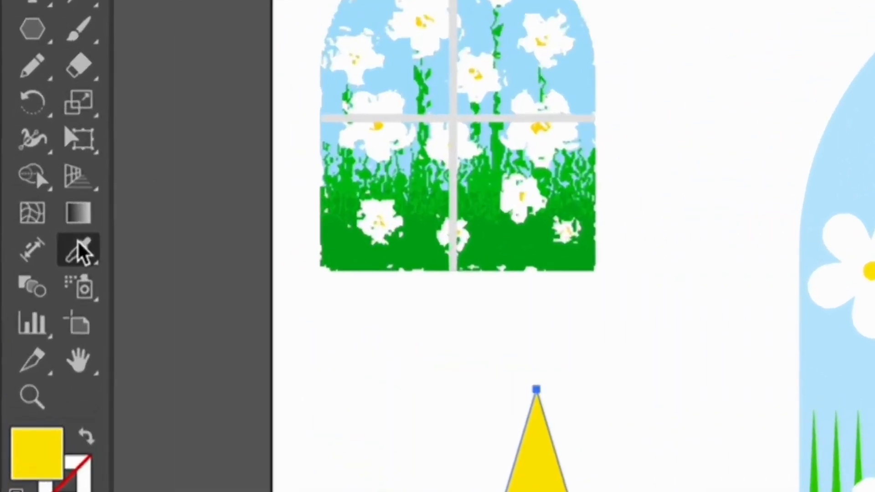
left_click(31, 231)
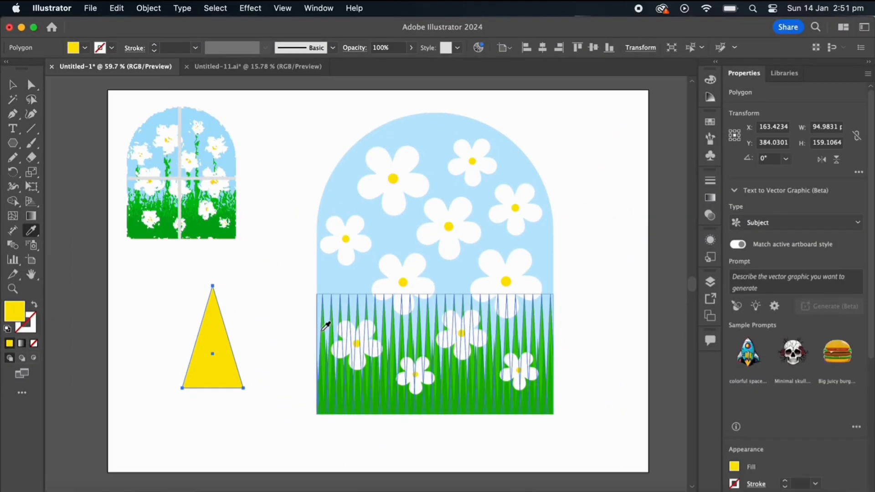
left_click(651, 433)
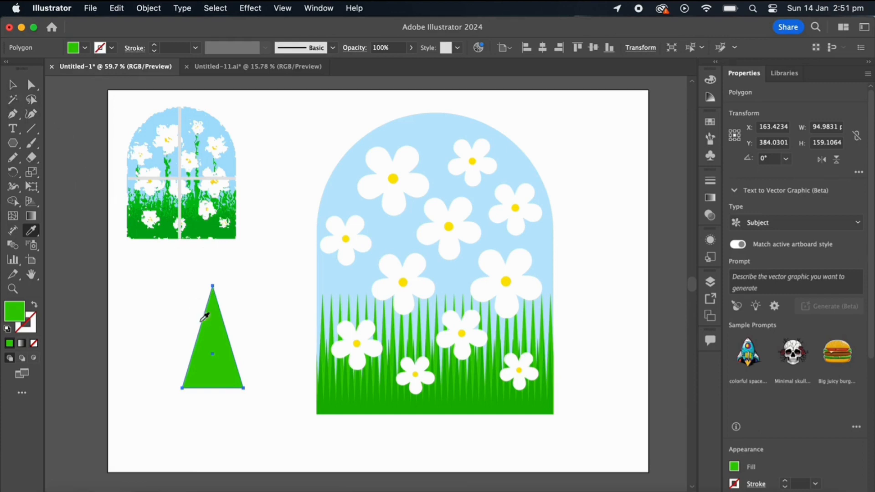
Step: Squeeze and lengthen the green triangle into a thin stem about 13 pt wide and 249 pt tall
key("v")
left_click_drag(243, 336, 191, 335)
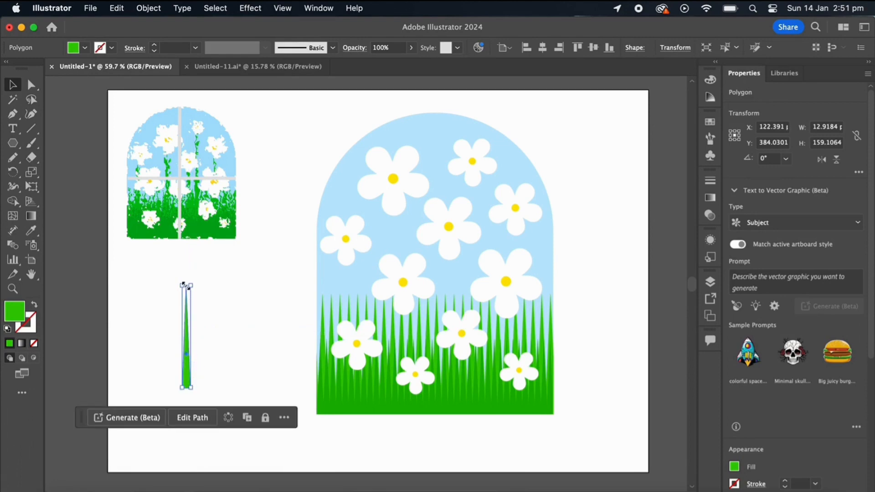
left_click_drag(183, 284, 182, 227)
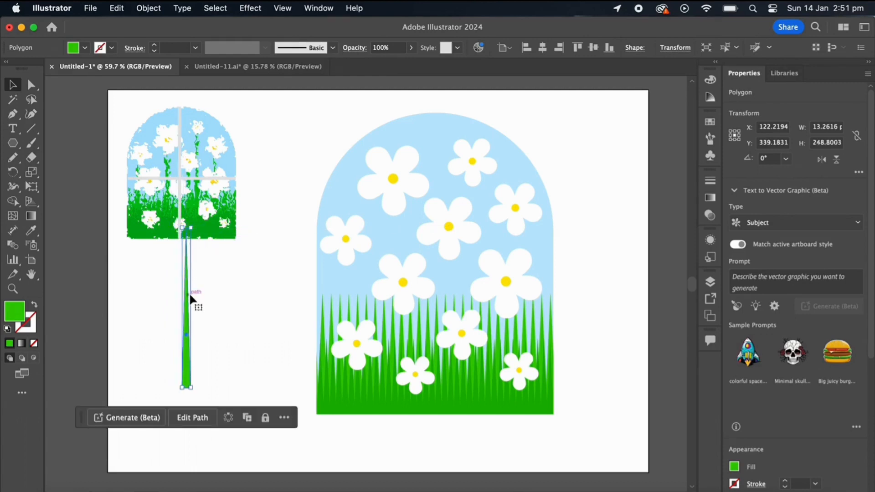
Step: Move the stem beneath the flower at the left edge of the sky and arrange it behind the flowers
left_click_drag(188, 298, 344, 314)
right_click(344, 314)
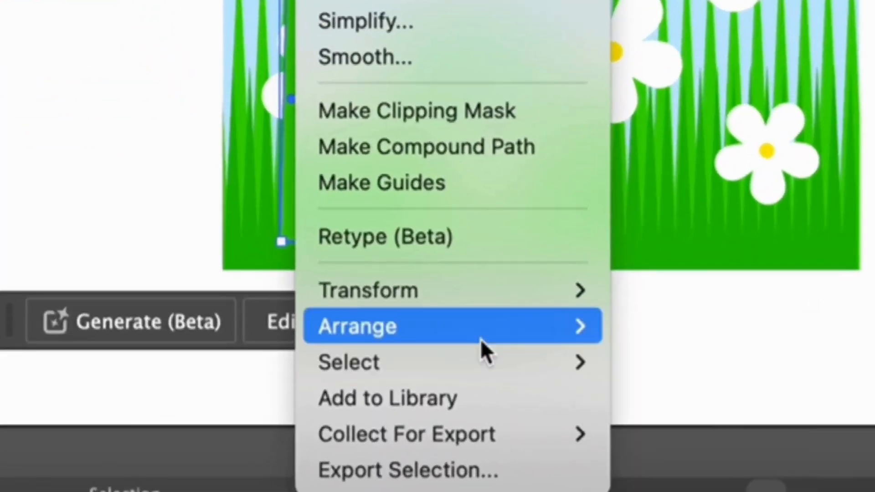
mouse_move(452, 437)
left_click(668, 406)
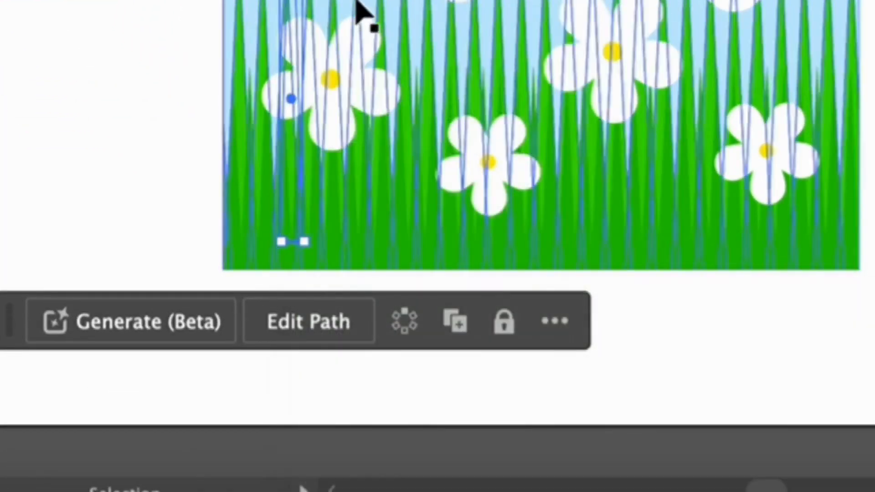
Step: Bring the stem beneath the flower at the left edge of the sky forward one level in the stacking order
right_click(292, 191)
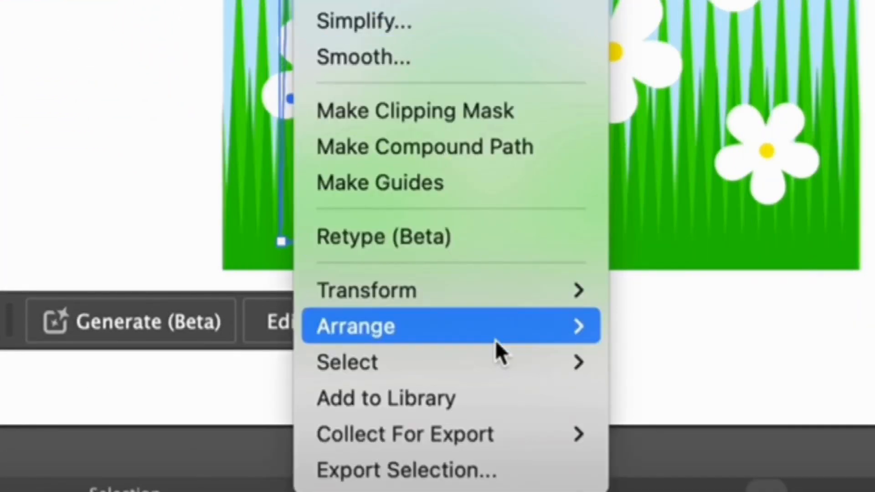
mouse_move(504, 337)
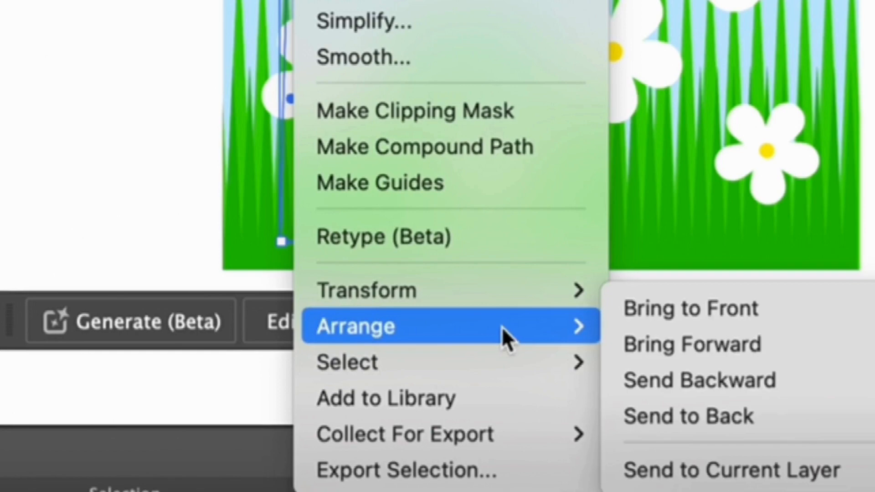
left_click(663, 345)
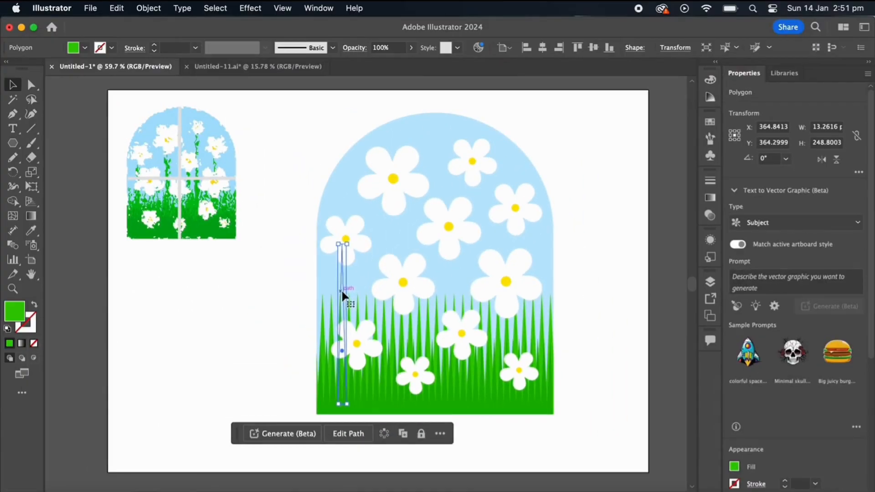
Step: Place copies of the green stem beneath the other upper flowers, lining each one up with its flower
left_click_drag(341, 289, 384, 289)
left_click_drag(388, 216, 407, 263)
left_click(581, 231)
left_click_drag(410, 226, 409, 289)
left_click(493, 237)
left_click_drag(511, 243, 515, 242)
left_click(588, 244)
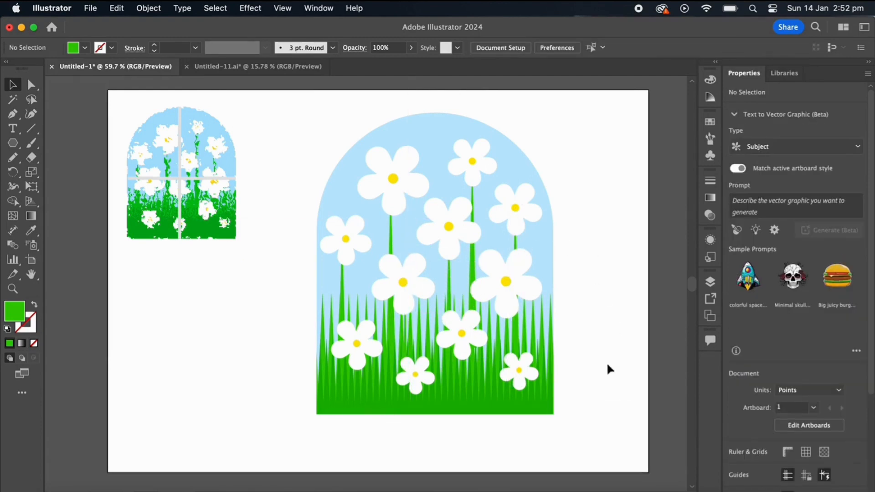
Step: Arrange the blue arched sky behind the stems, grass and flowers
left_click_drag(598, 383, 436, 247)
left_click(597, 187)
right_click(438, 123)
mouse_move(453, 136)
left_click(565, 137)
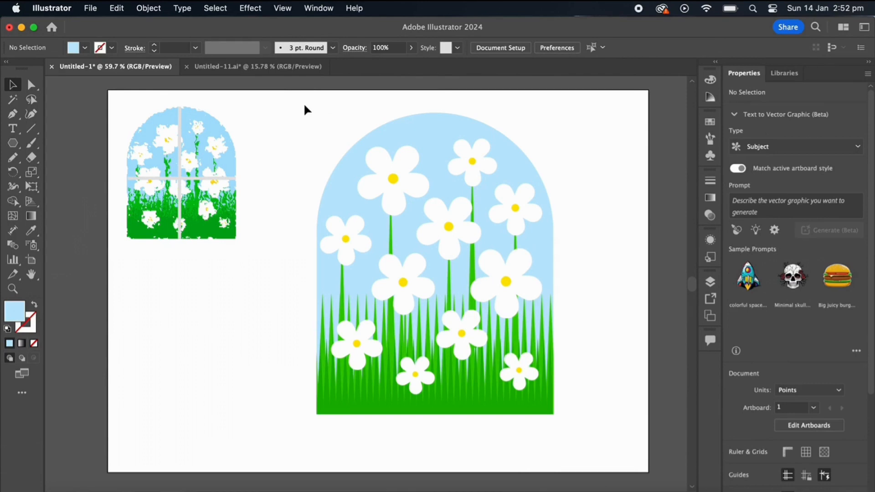
Step: Apply the Glass distortion effect to the whole window scene with distortion 2, smoothness 3, Canvas texture and 100% scaling
left_click_drag(573, 412, 582, 431)
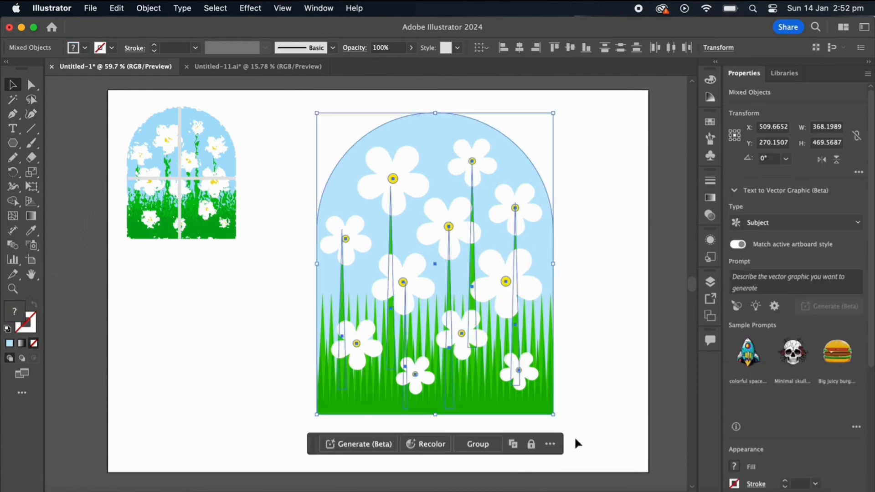
left_click(597, 396)
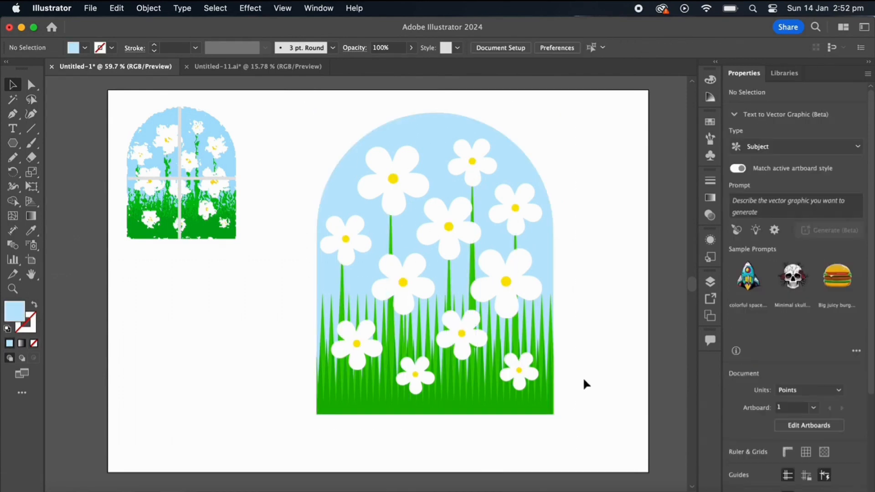
left_click_drag(567, 400, 492, 310)
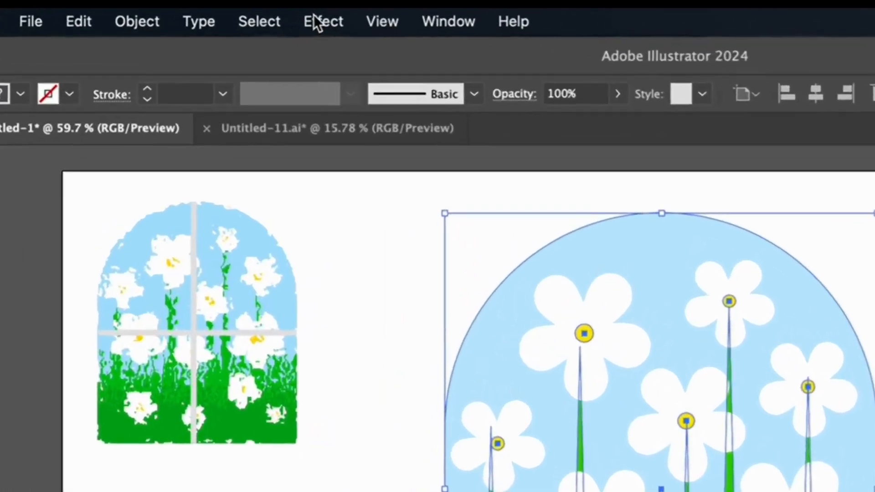
left_click(250, 7)
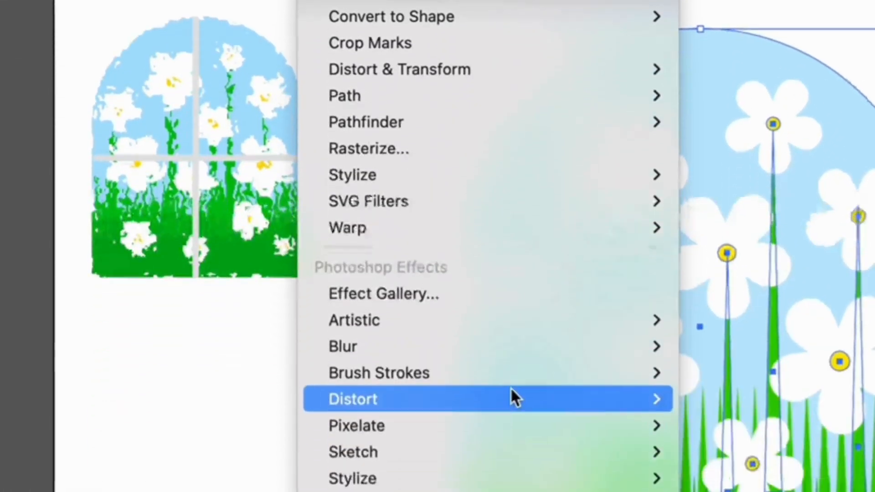
mouse_move(579, 269)
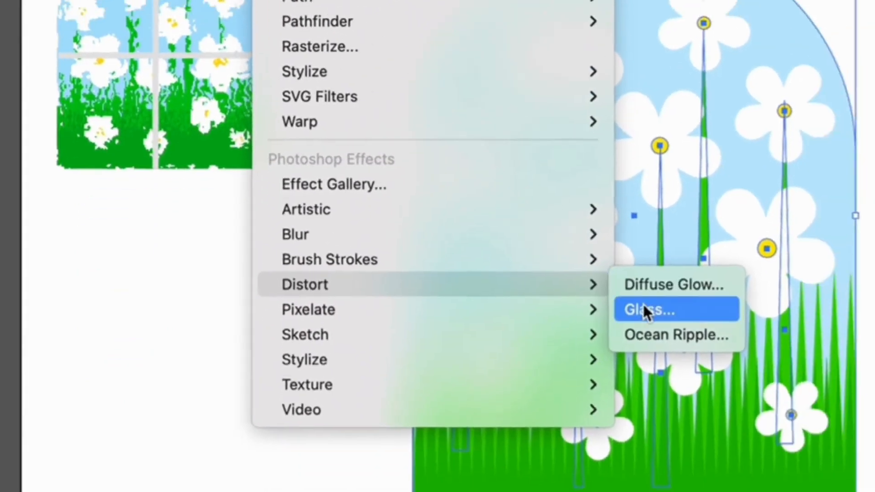
left_click(711, 292)
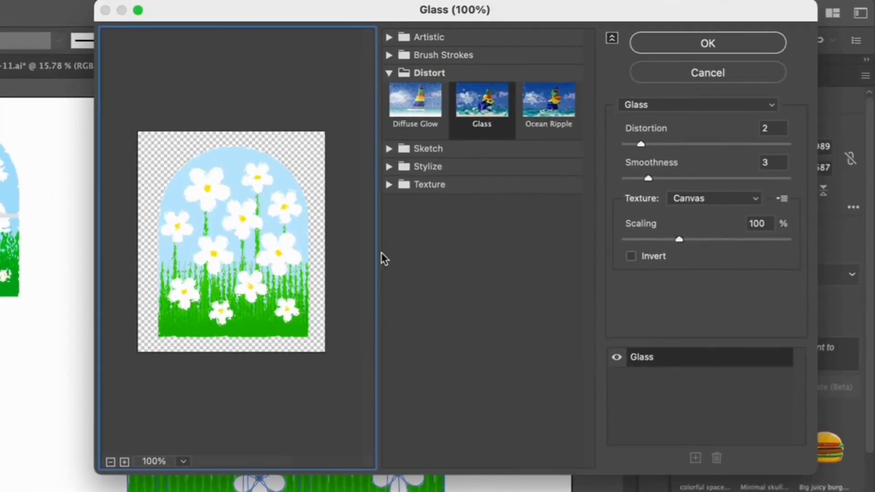
left_click(641, 144)
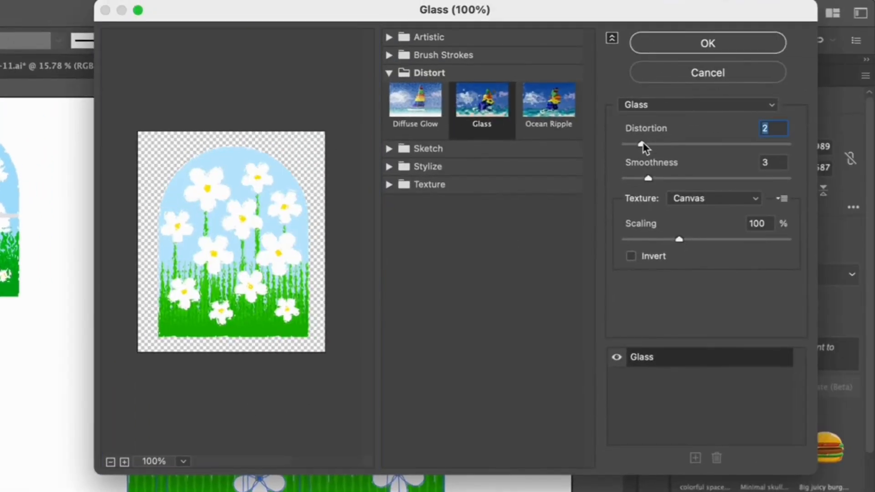
mouse_move(648, 178)
left_mouse_down()
mouse_move(663, 178)
mouse_move(650, 178)
left_mouse_up()
left_click(669, 294)
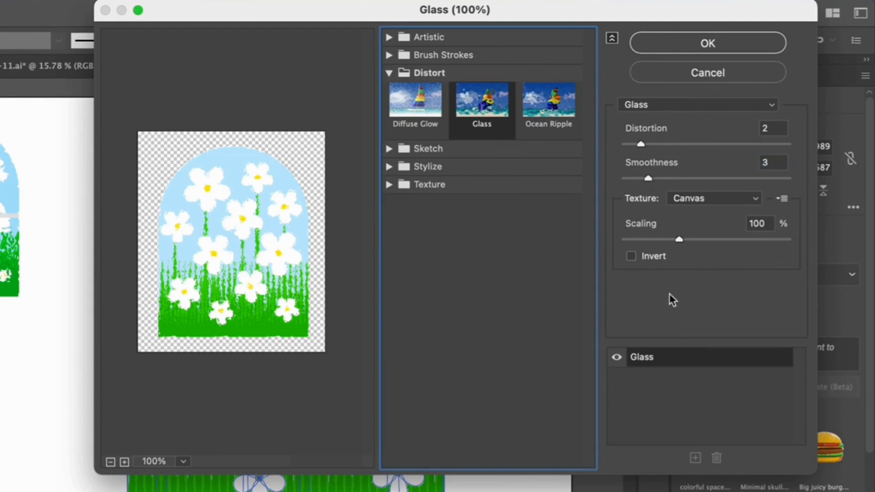
left_click(696, 43)
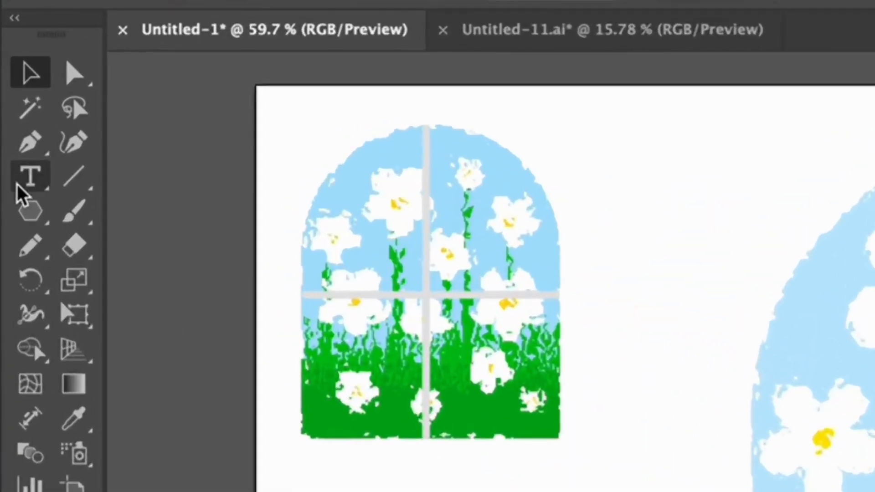
Step: Draw a vertical rectangle about 14 by 470 pt down the middle of the arched scene as a window bar
left_click_drag(13, 143, 34, 142)
left_click_drag(92, 224, 94, 225)
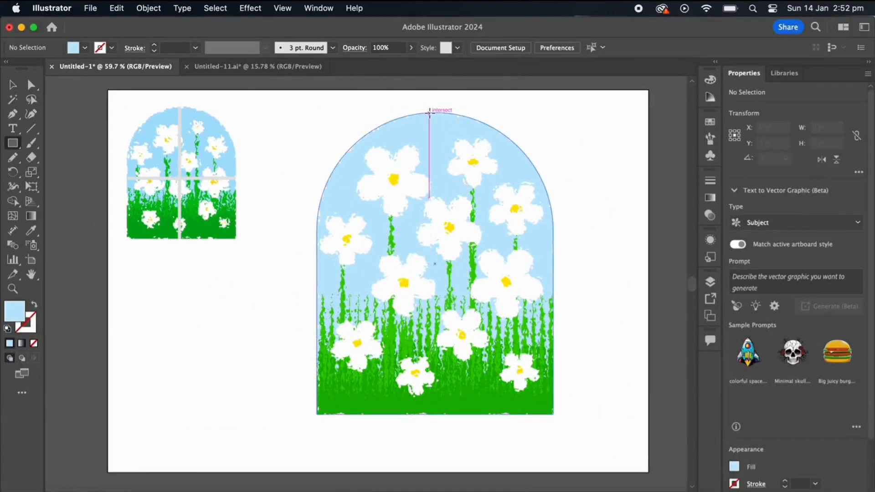
left_click_drag(429, 112, 439, 414)
left_click(13, 85)
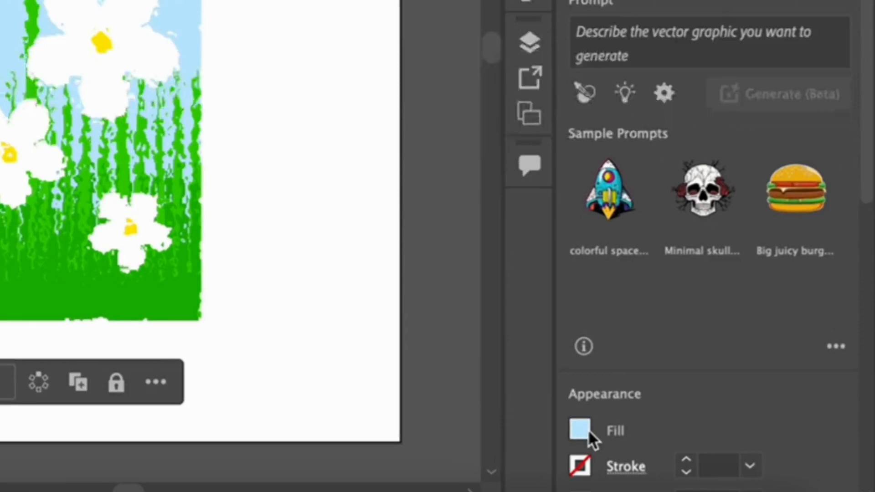
Step: Fill the vertical window bar with the lightest grey swatch
left_click(586, 429)
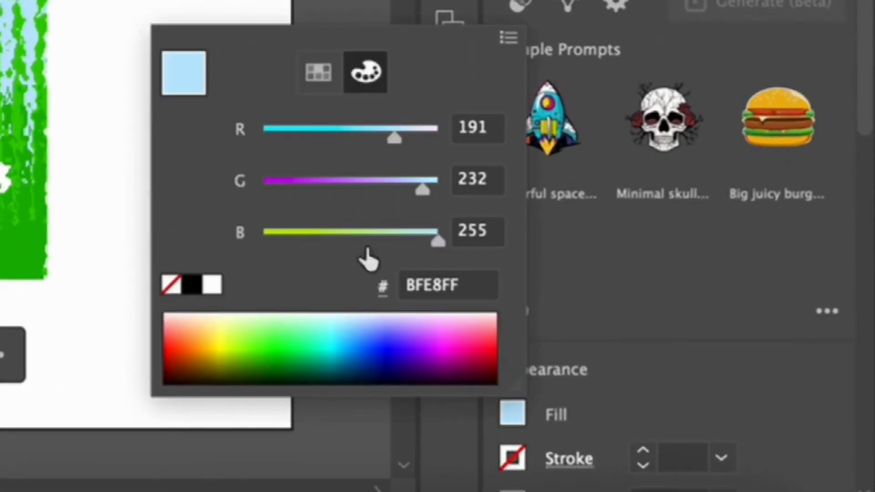
left_click(321, 79)
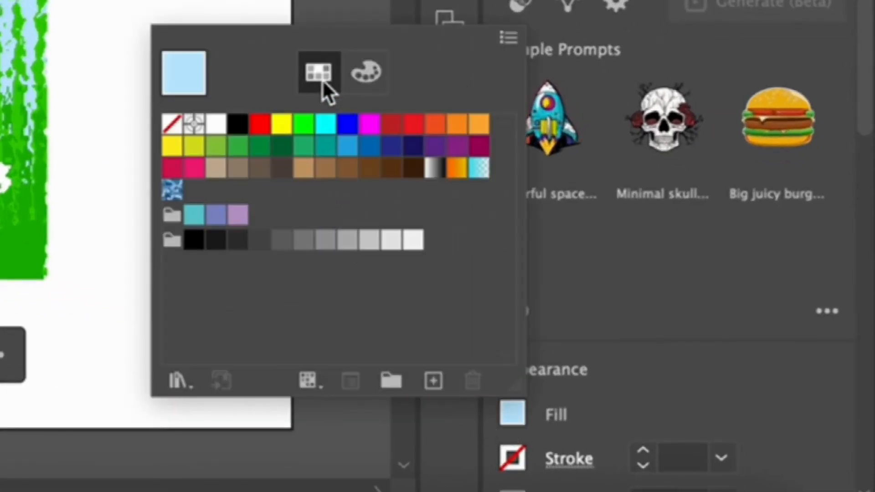
left_click(391, 240)
left_click(413, 240)
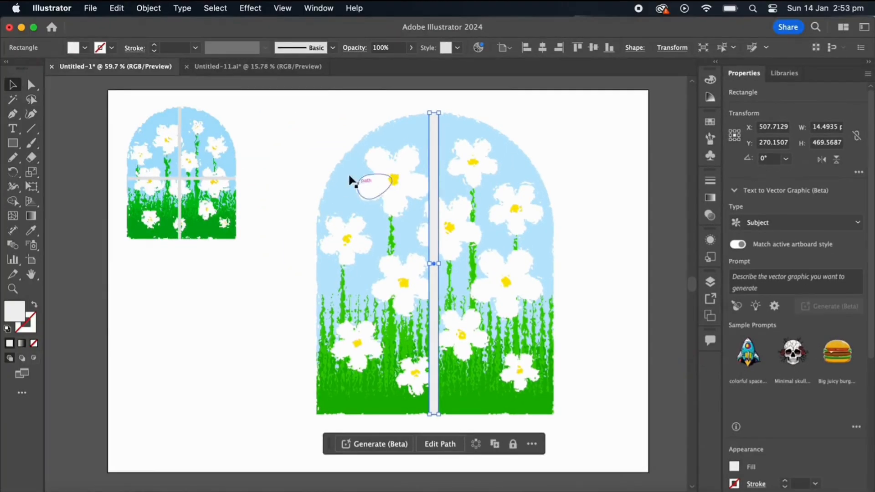
left_click(322, 153)
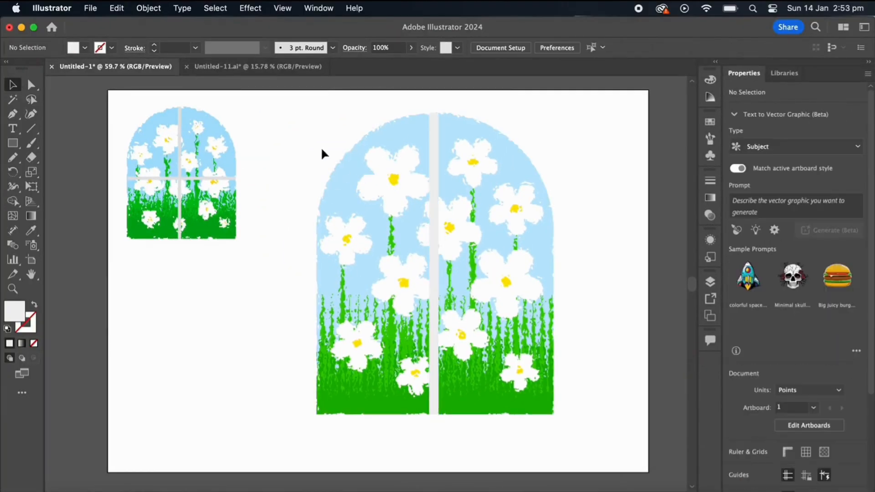
Step: Copy the vertical window bar to the right and rotate the copy by 90°
left_click(434, 161)
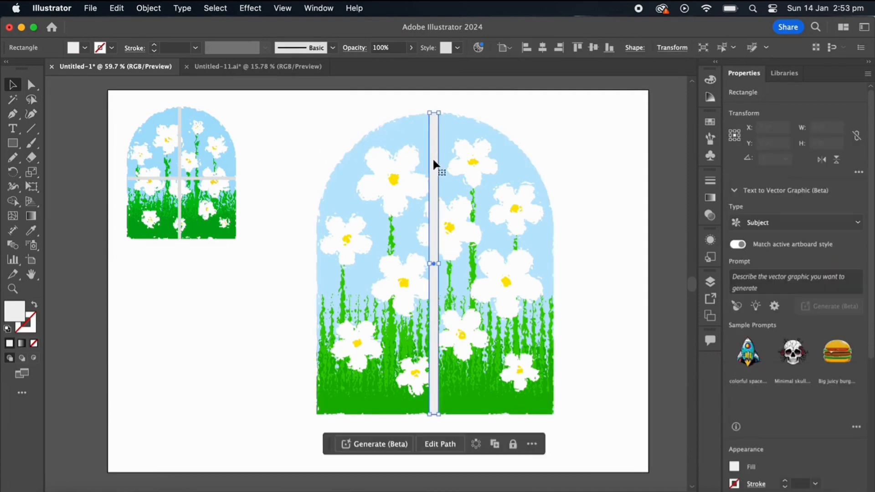
left_click_drag(434, 165, 500, 168)
right_click(501, 168)
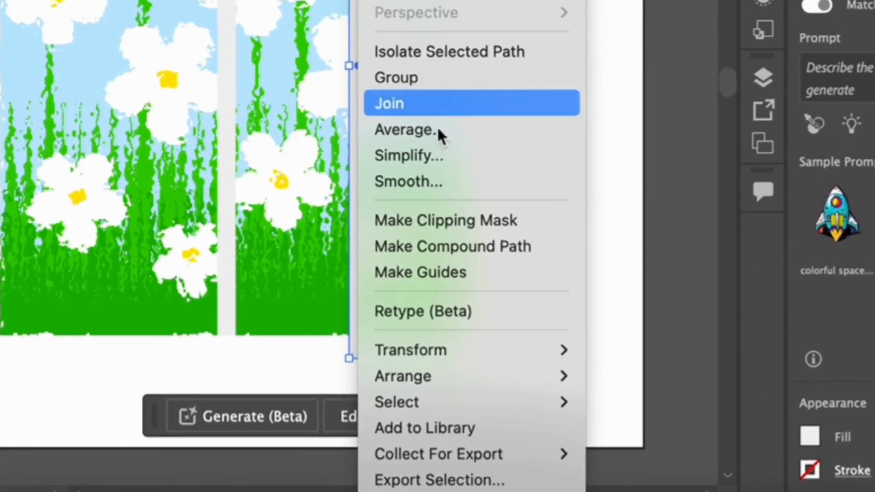
mouse_move(539, 350)
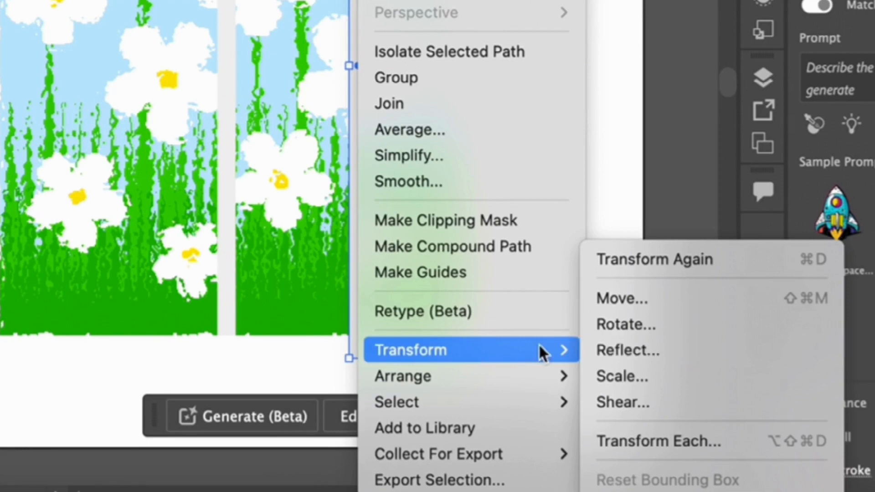
left_click(641, 326)
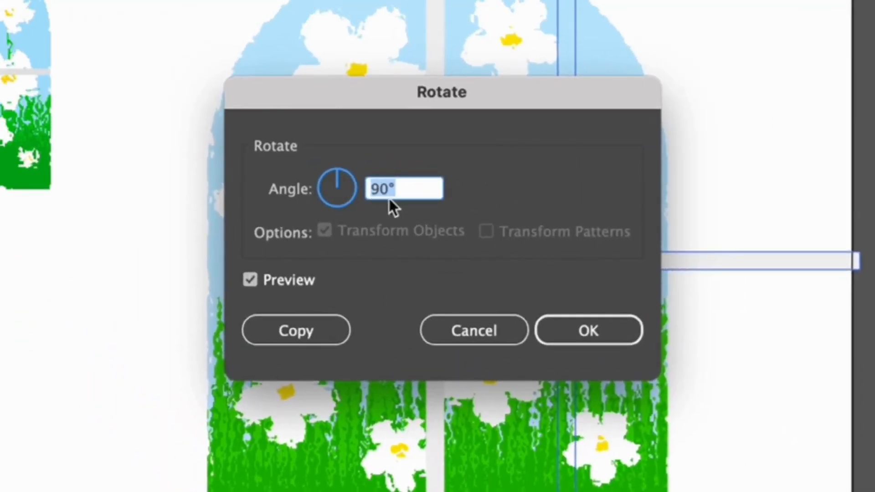
left_click(586, 330)
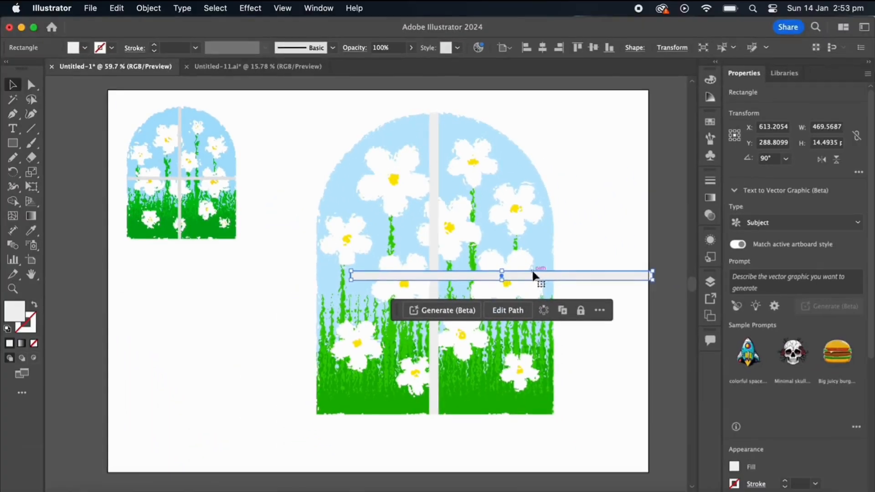
Step: Move the horizontal bar across the middle of the scene, aligned with the arch's left edge, and shorten it to the window's width
left_click_drag(534, 273, 487, 268)
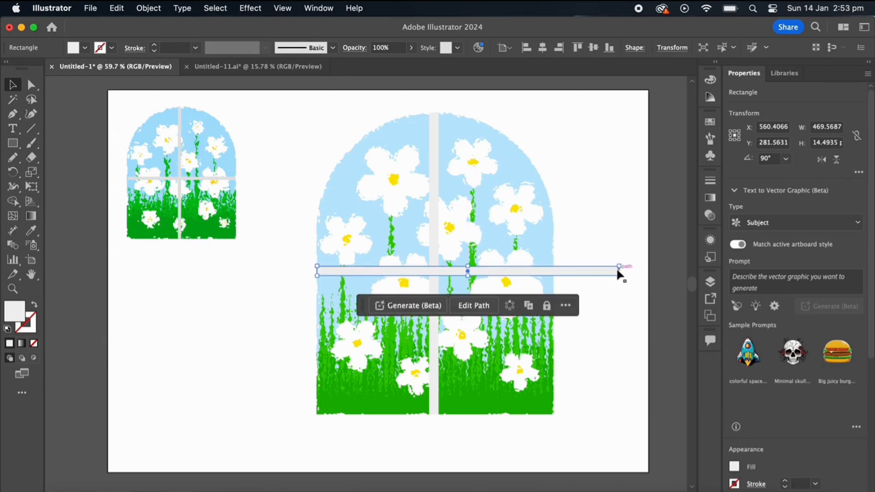
left_click_drag(617, 270, 555, 268)
left_click(603, 255)
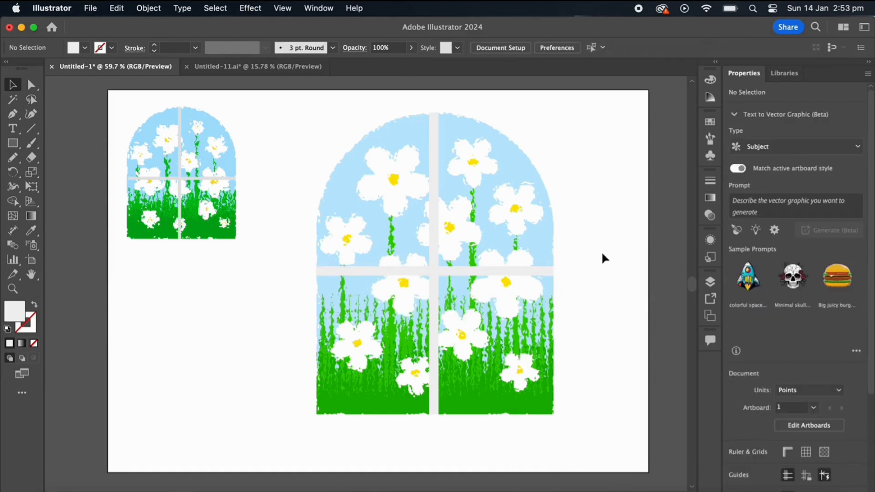